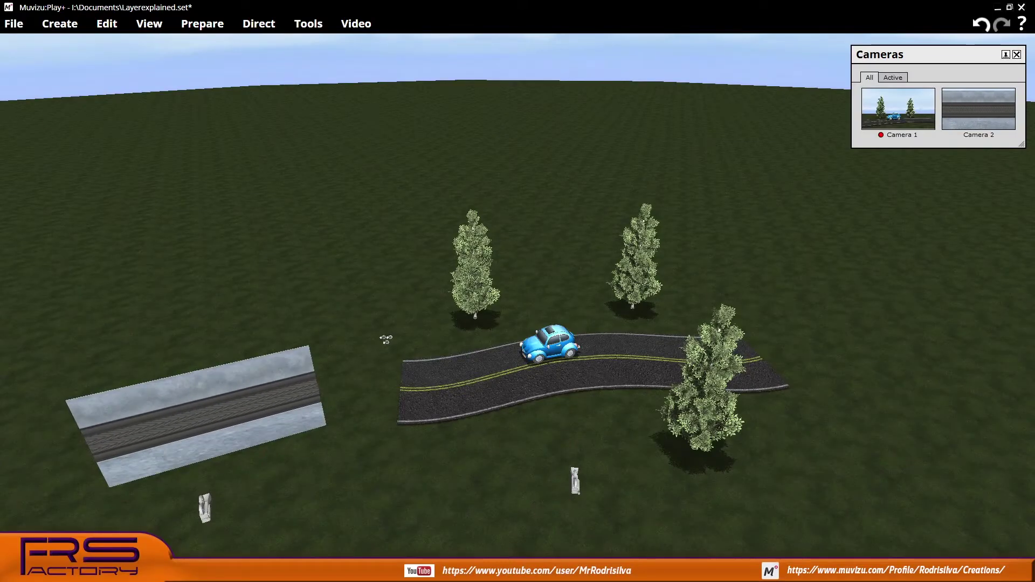
# - Draw two red dividing lines across the scene to mark off depth zones
pyautogui.click(499, 361)
pyautogui.moveTo(43, 515)
pyautogui.mouseDown()
pyautogui.moveTo(393, 488)
pyautogui.moveTo(583, 443)
pyautogui.moveTo(666, 408)
pyautogui.moveTo(778, 408)
pyautogui.moveTo(986, 380)
pyautogui.moveTo(1029, 357)
pyautogui.mouseUp()
pyautogui.moveTo(190, 354)
pyautogui.mouseDown()
pyautogui.moveTo(646, 324)
pyautogui.moveTo(771, 290)
pyautogui.moveTo(1032, 272)
pyautogui.mouseUp()
pyautogui.moveTo(20, 216); pyautogui.dragTo(143, 210)
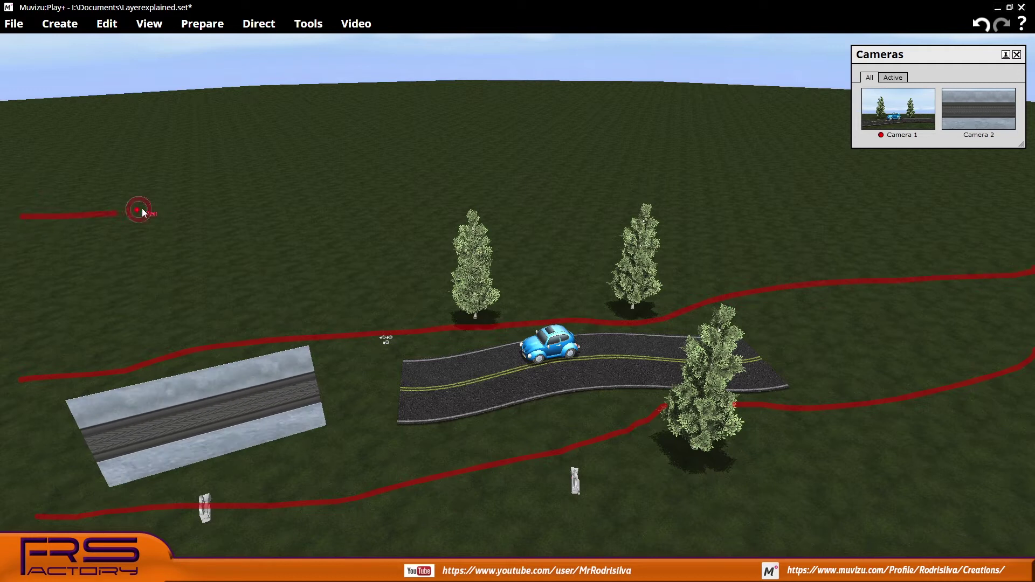
pyautogui.moveTo(509, 198); pyautogui.dragTo(870, 180)
# - Write zone numbers 2–4, number the layer planes 1–4, draw a front-to-back arrow, then clear
pyautogui.moveTo(820, 325)
pyautogui.mouseDown()
pyautogui.moveTo(820, 353)
pyautogui.moveTo(861, 358)
pyautogui.mouseUp()
pyautogui.moveTo(782, 211)
pyautogui.mouseDown()
pyautogui.moveTo(817, 231)
pyautogui.moveTo(781, 250)
pyautogui.mouseUp()
pyautogui.moveTo(653, 153); pyautogui.dragTo(653, 161)
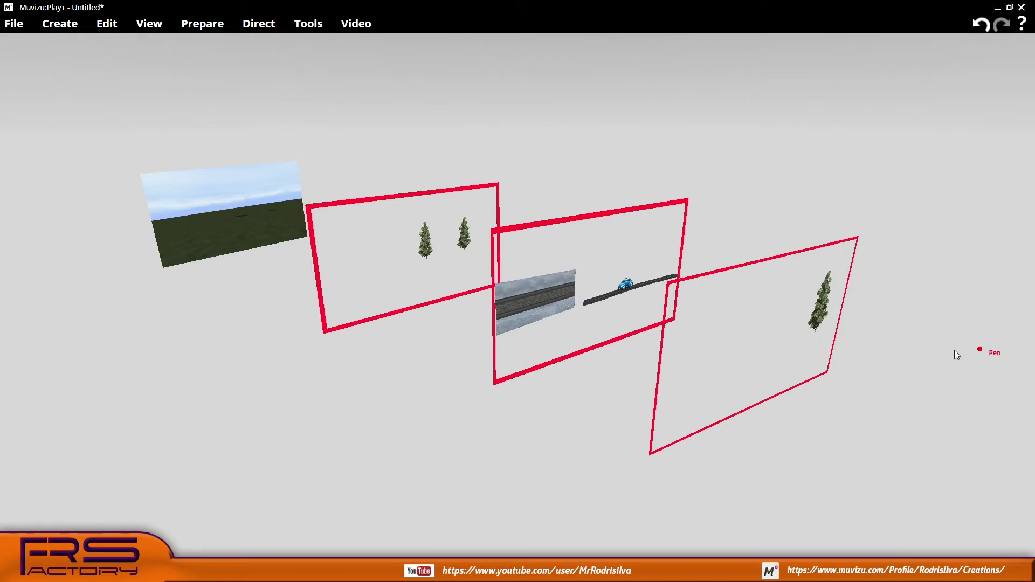
pyautogui.moveTo(740, 428); pyautogui.dragTo(757, 416)
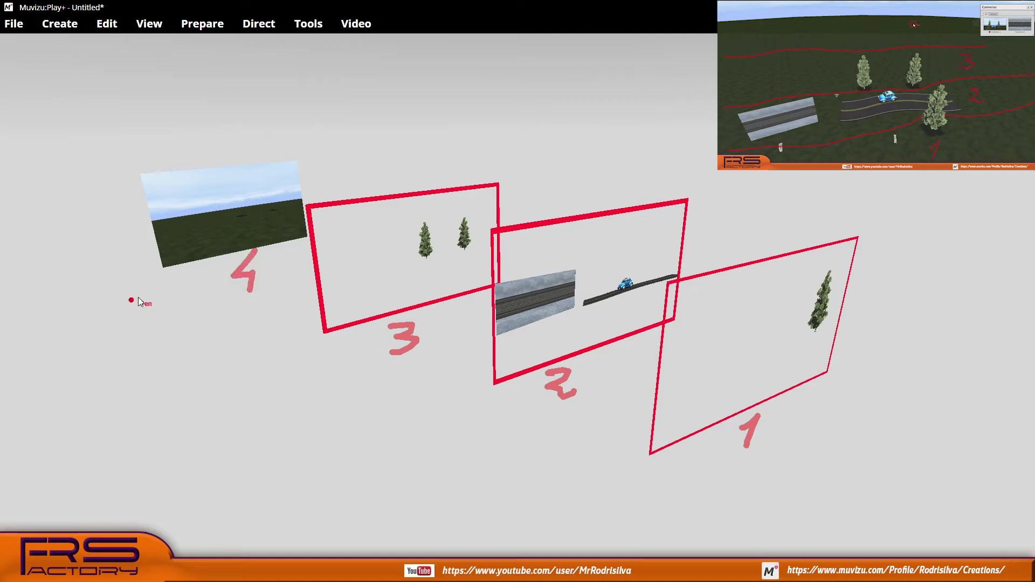
pyautogui.moveTo(662, 477)
pyautogui.mouseDown()
pyautogui.moveTo(328, 393)
pyautogui.moveTo(67, 298)
pyautogui.mouseUp()
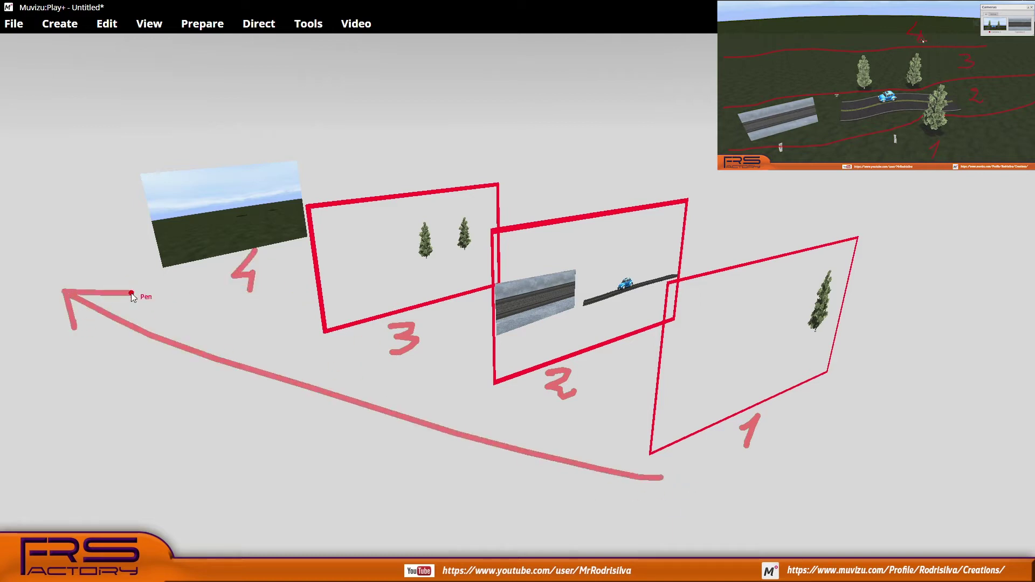
pyautogui.press('space')
pyautogui.press('Escape')
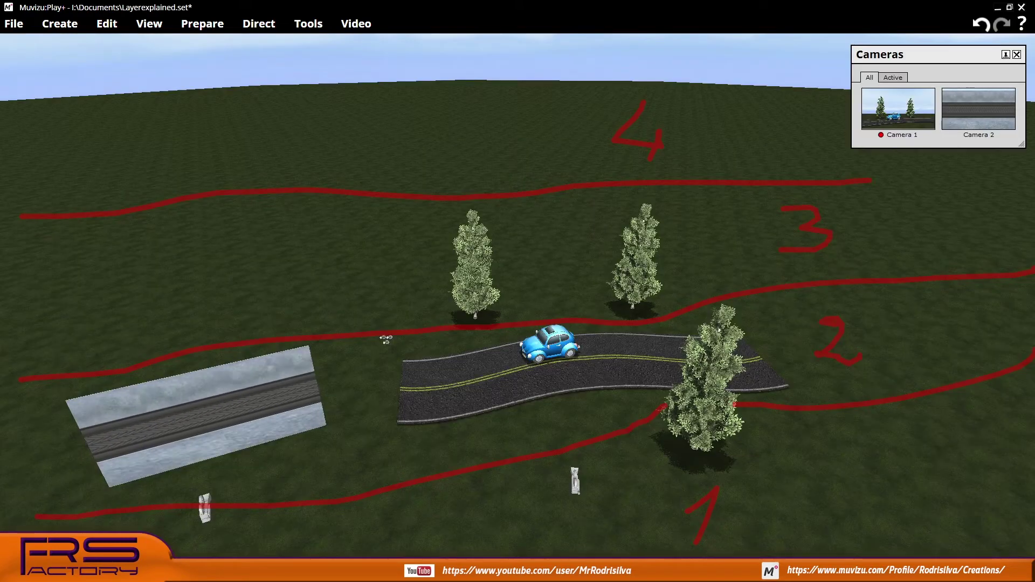
# - Erase the hand-drawn numbers 1–4 and the top red dividing line
pyautogui.click(655, 140)
pyautogui.click(801, 228)
pyautogui.click(836, 317)
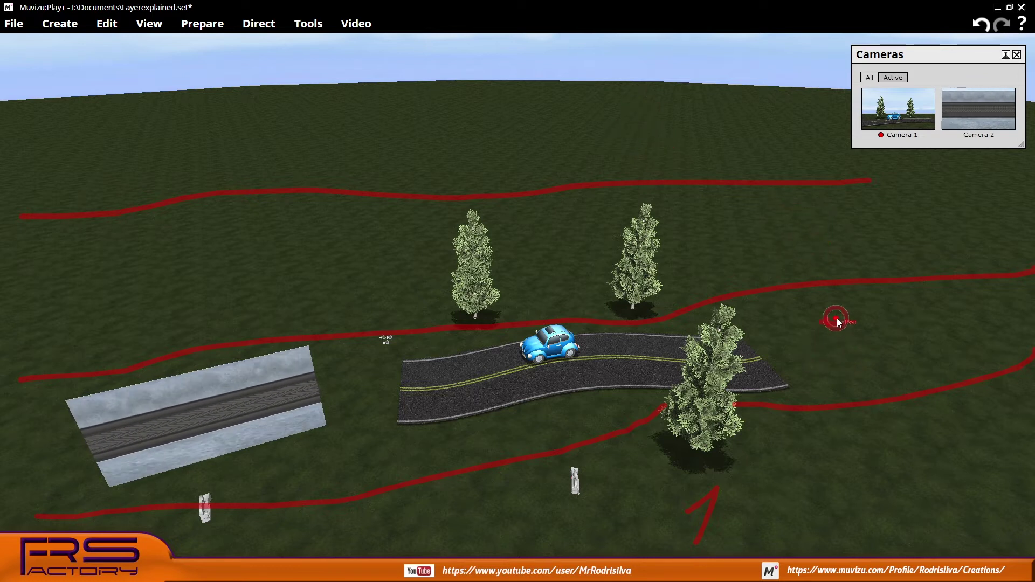
pyautogui.click(717, 489)
pyautogui.moveTo(809, 186)
pyautogui.mouseDown()
pyautogui.moveTo(448, 199)
pyautogui.moveTo(286, 194)
pyautogui.moveTo(24, 219)
pyautogui.mouseUp()
# - Move the view forward and down to road level, turned to face the car and trees
pyautogui.press('Up')
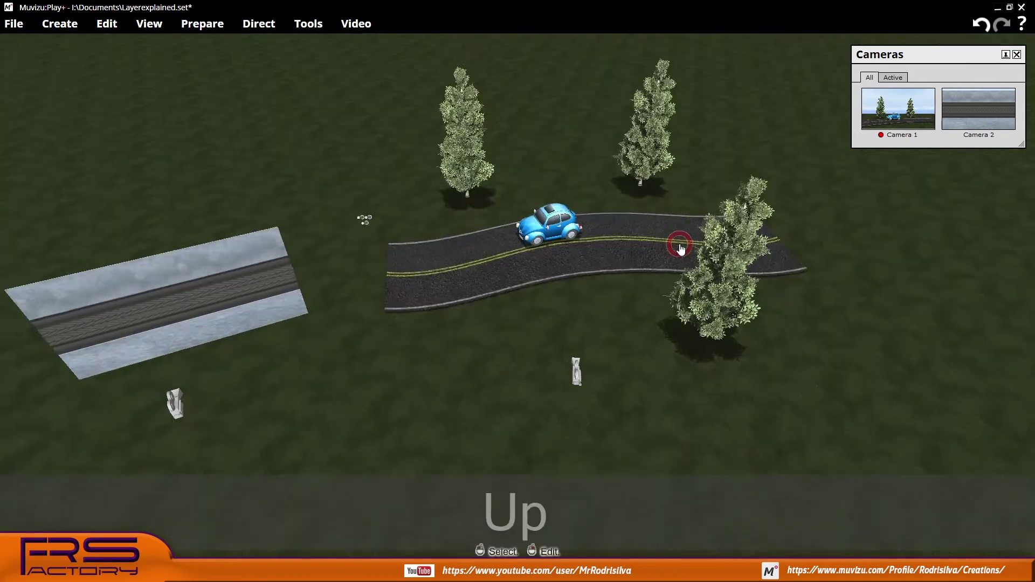
pyautogui.press('Up')
pyautogui.press('Up')
pyautogui.press('Up')
pyautogui.press('Up')
pyautogui.press('Up')
pyautogui.press('Up')
pyautogui.press('Up')
pyautogui.press('Up')
pyautogui.press('Up')
pyautogui.press('Up')
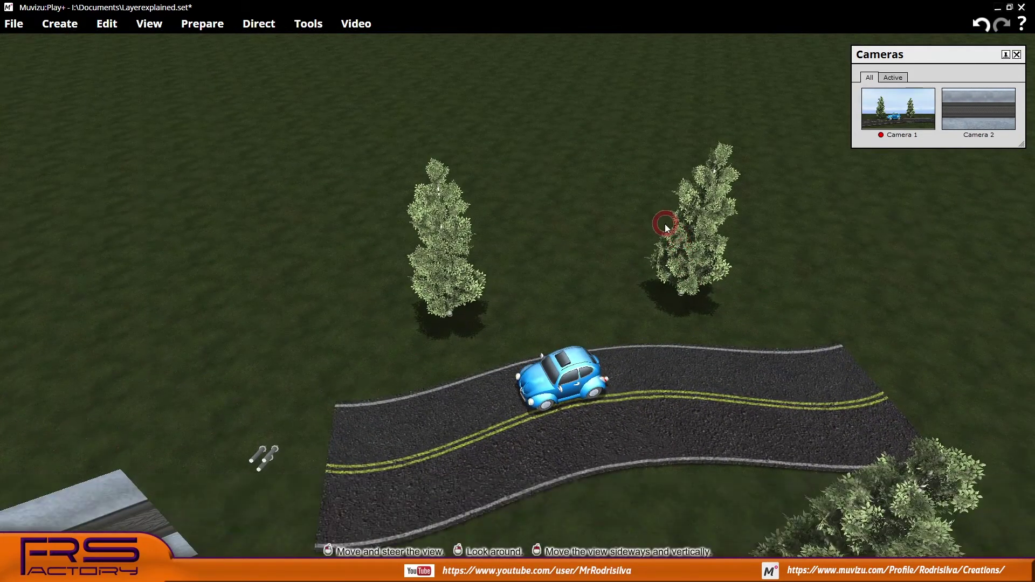
pyautogui.press('e')
pyautogui.press('e')
pyautogui.press('e')
pyautogui.press('e')
pyautogui.press('e')
pyautogui.press('e')
pyautogui.press('e')
pyautogui.press('e')
pyautogui.press('e')
pyautogui.press('e')
pyautogui.press('e')
pyautogui.press('e')
pyautogui.press('e')
pyautogui.press('e')
pyautogui.press('e')
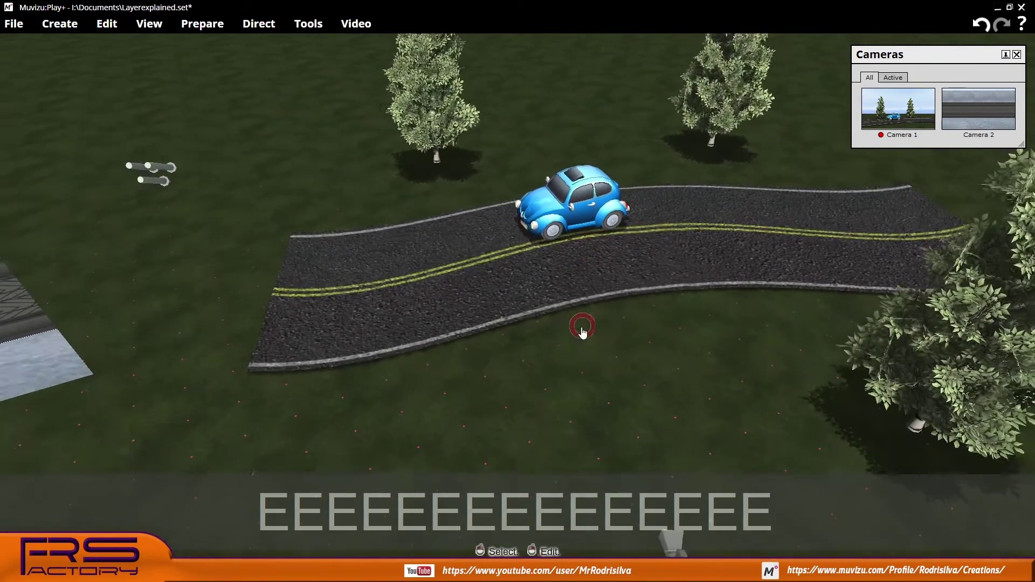
pyautogui.scroll(-6, 582, 331)
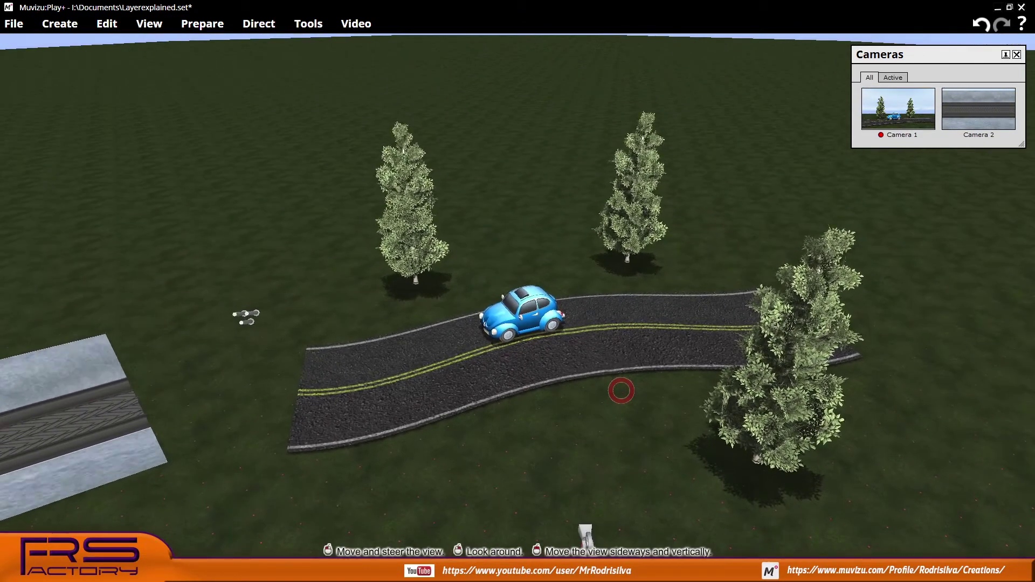
pyautogui.moveTo(621, 390); pyautogui.dragTo(623, 399, button='middle')
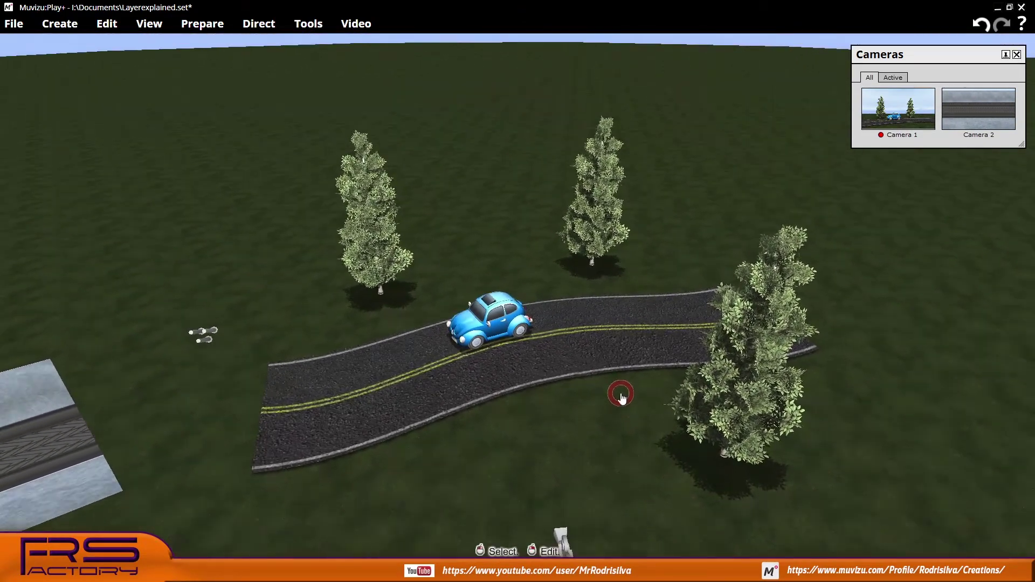
pyautogui.press('e')
pyautogui.press('e')
pyautogui.press('e')
pyautogui.press('e')
pyautogui.press('e')
pyautogui.press('e')
pyautogui.press('e')
pyautogui.press('e')
pyautogui.press('e')
pyautogui.press('e')
pyautogui.press('e')
pyautogui.press('e')
pyautogui.press('e')
pyautogui.press('e')
pyautogui.press('e')
pyautogui.press('e')
pyautogui.press('e')
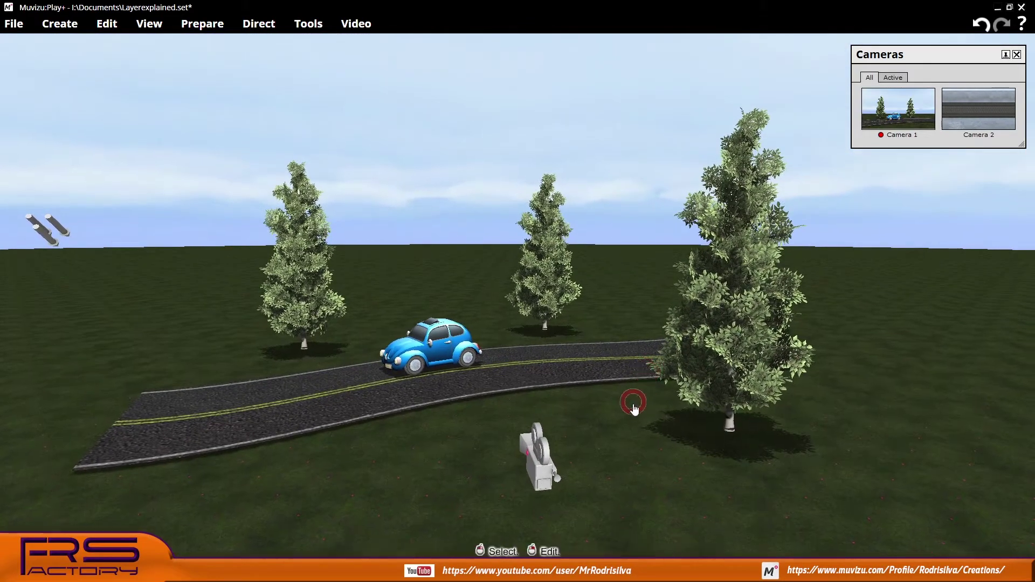
pyautogui.moveTo(617, 461); pyautogui.dragTo(654, 457, button='right')
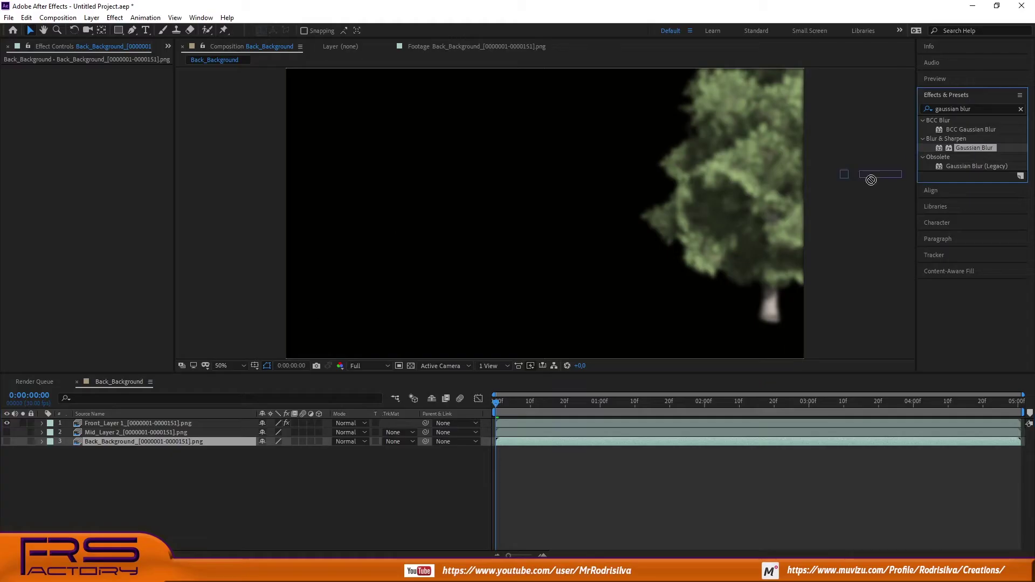
# - Blur Back_Background to 110.6, show all three layers, and preview the stack
pyautogui.click(187, 442)
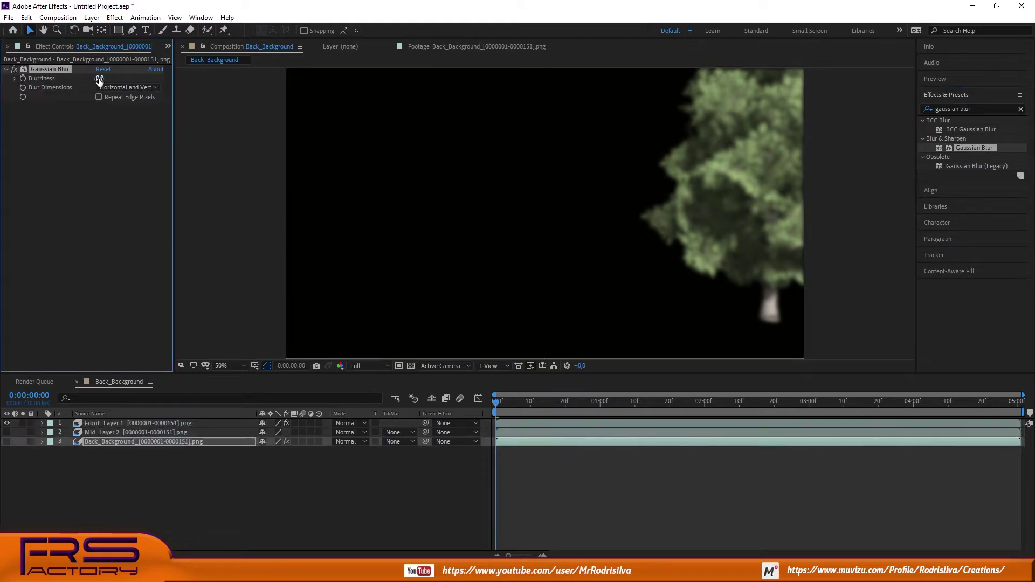
pyautogui.click(7, 441)
pyautogui.click(6, 423)
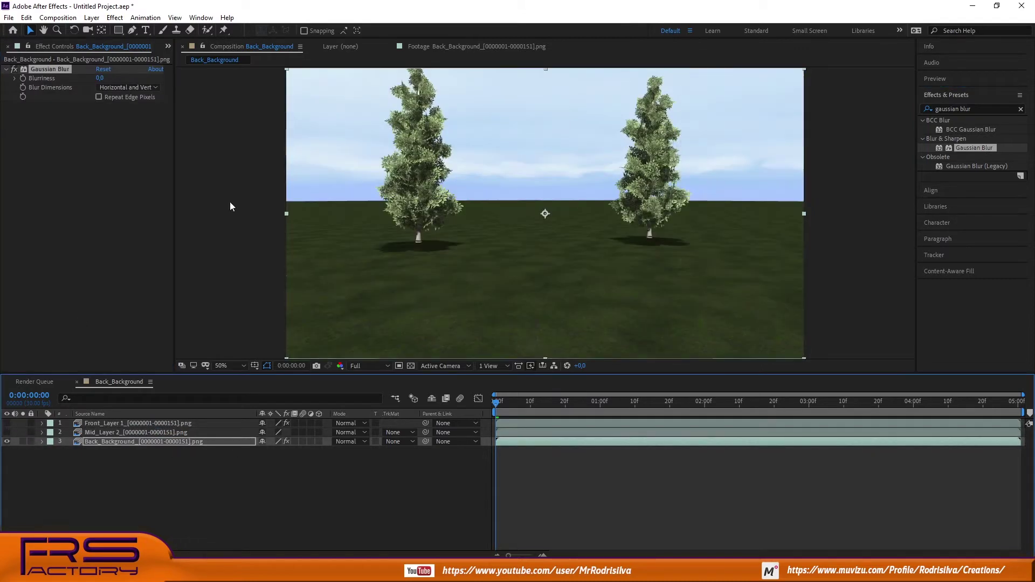
pyautogui.moveTo(100, 77); pyautogui.dragTo(520, 360)
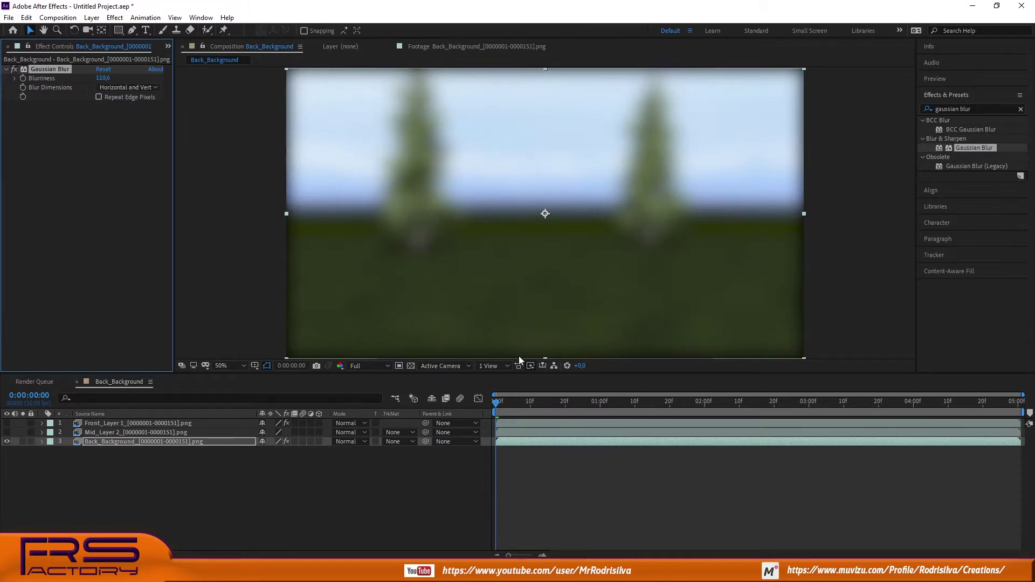
pyautogui.click(12, 423)
pyautogui.click(12, 432)
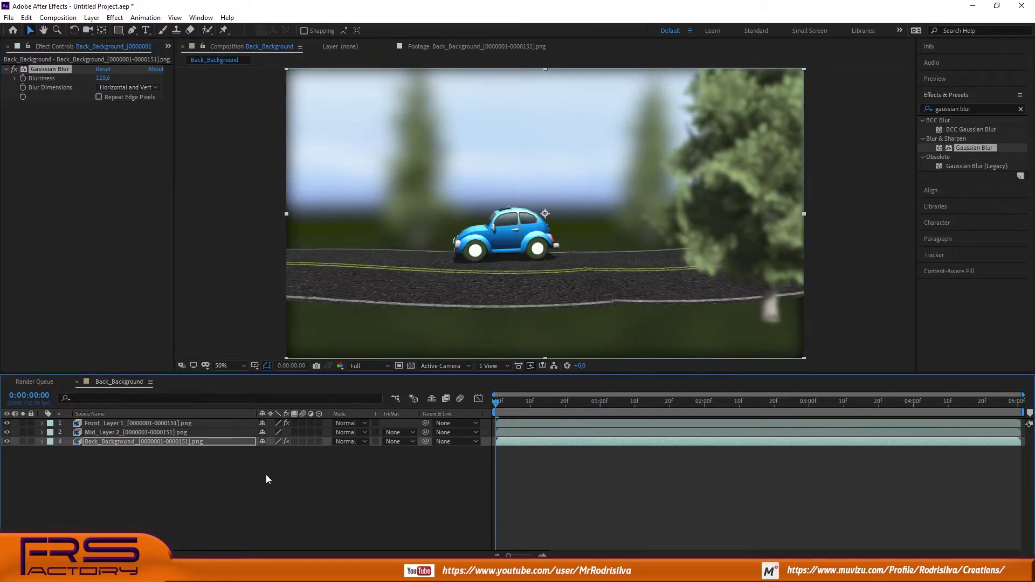
pyautogui.click(938, 80)
pyautogui.click(970, 94)
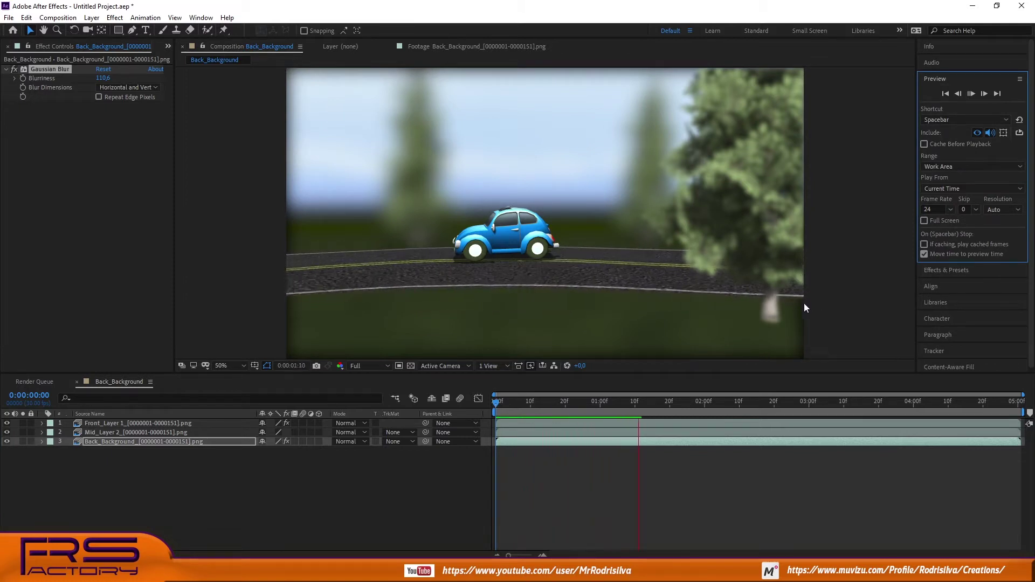
pyautogui.click(971, 94)
# - Set Front_Layer 1's Blurriness to 0 and preview the composite again
pyautogui.click(144, 423)
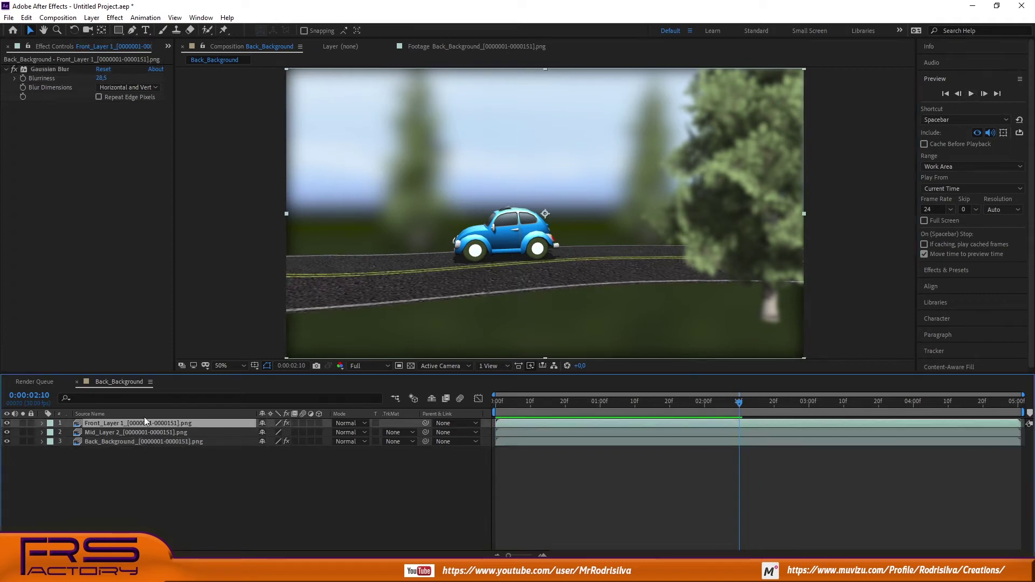
pyautogui.moveTo(102, 81); pyautogui.dragTo(59, 81)
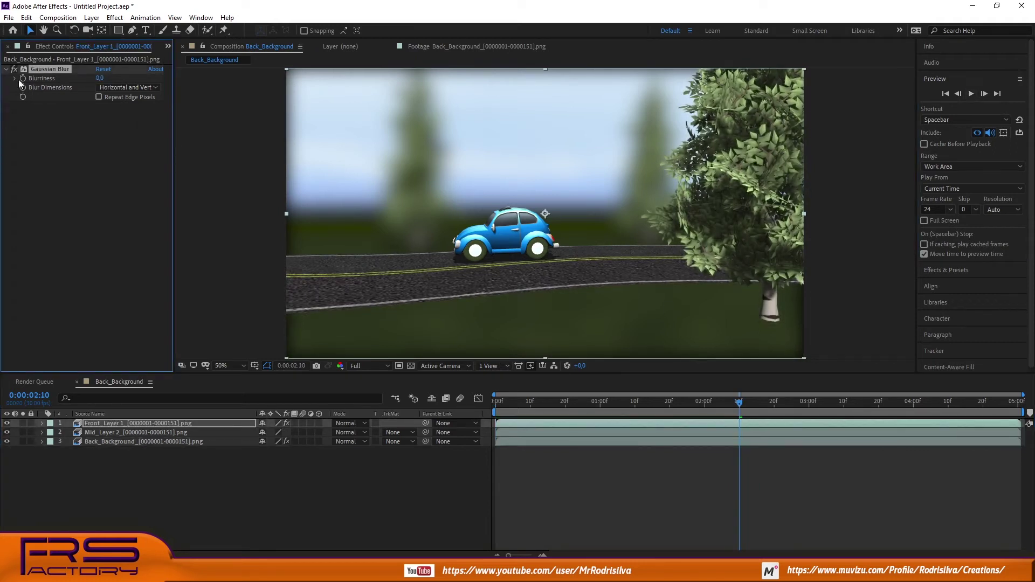
pyautogui.click(971, 95)
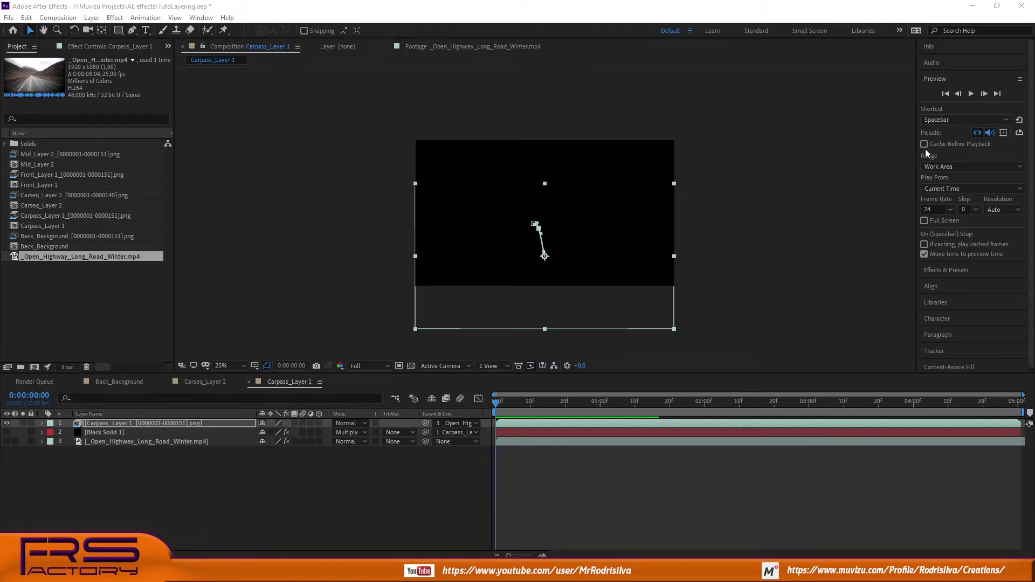
pyautogui.click(971, 93)
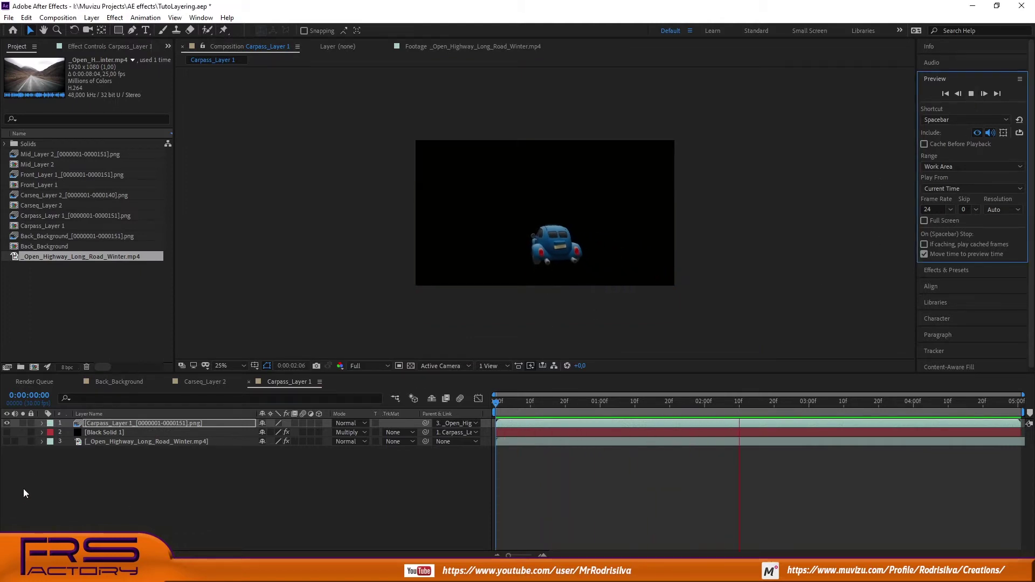
# - Turn on the Open_Highway footage and Black Solid 1 layers beneath the car pass
pyautogui.click(6, 442)
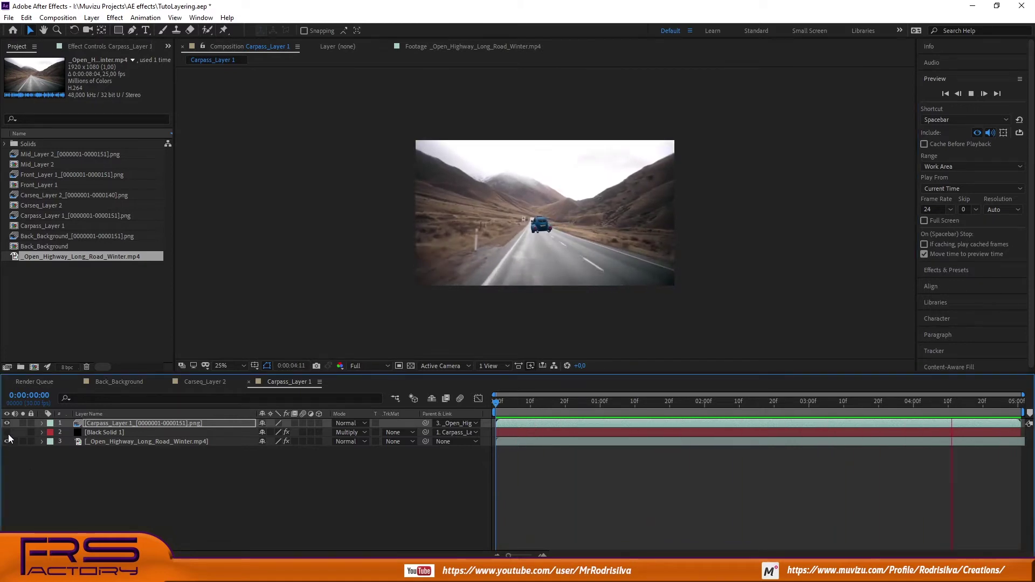
pyautogui.click(7, 433)
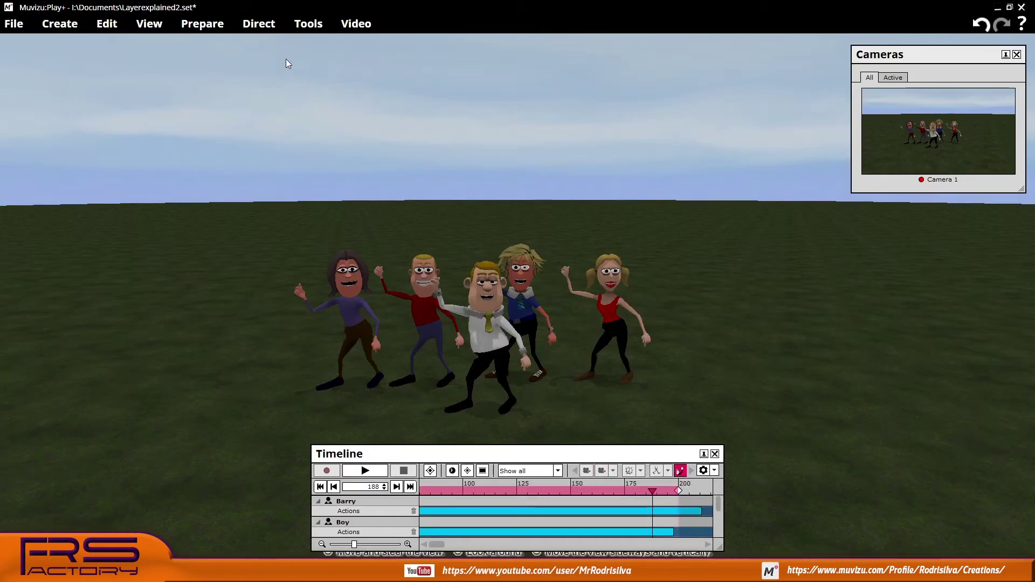
# - Replay the dancing animation from the start, then bring up the scene layers window
pyautogui.moveTo(504, 474); pyautogui.dragTo(233, 52)
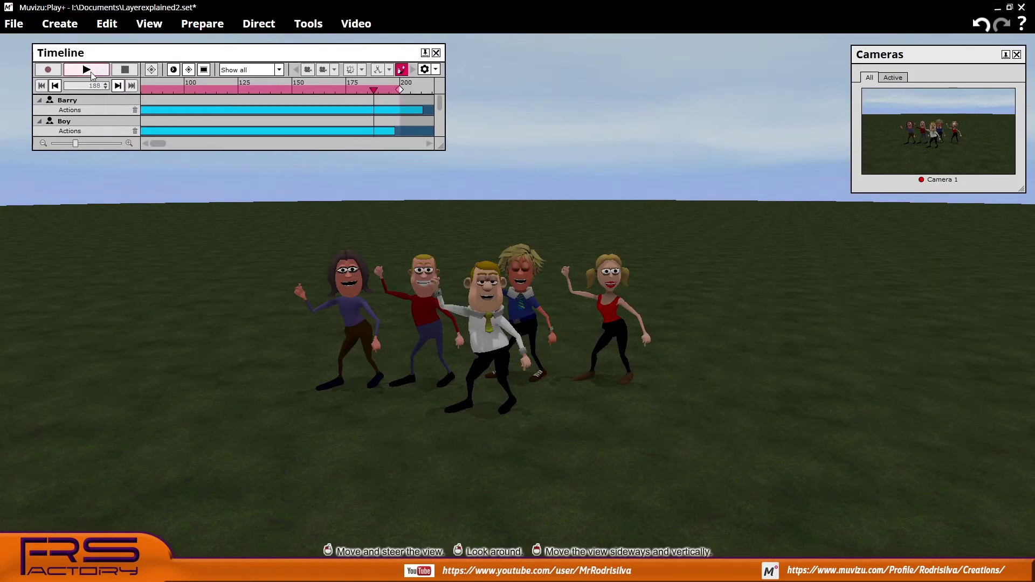
pyautogui.click(42, 85)
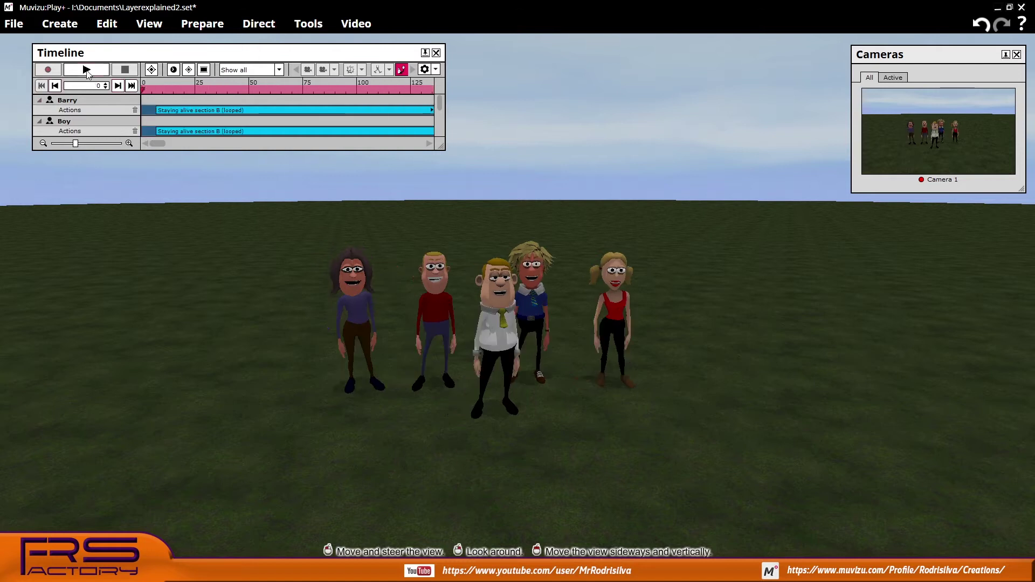
pyautogui.click(86, 69)
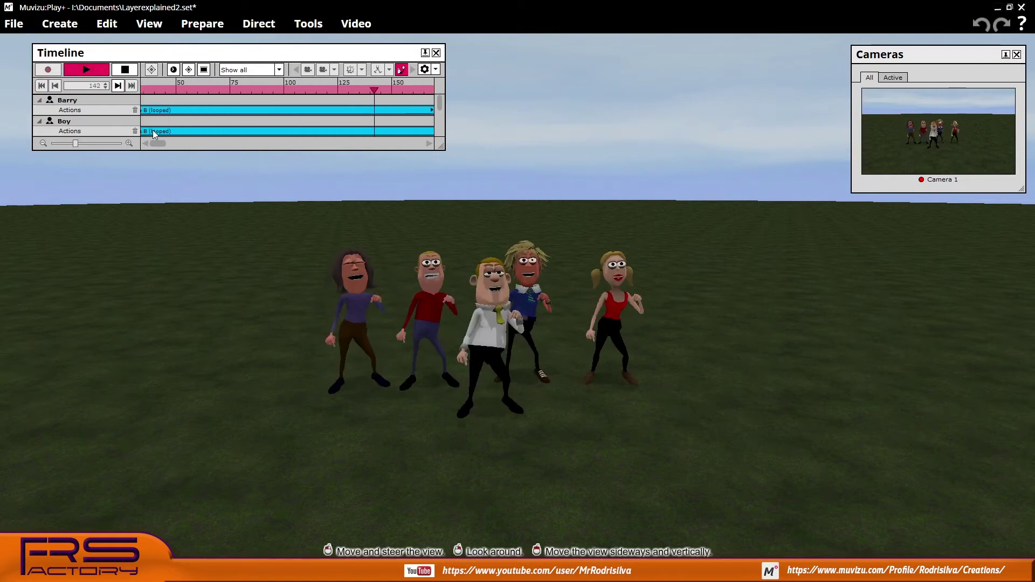
pyautogui.click(436, 53)
pyautogui.click(120, 26)
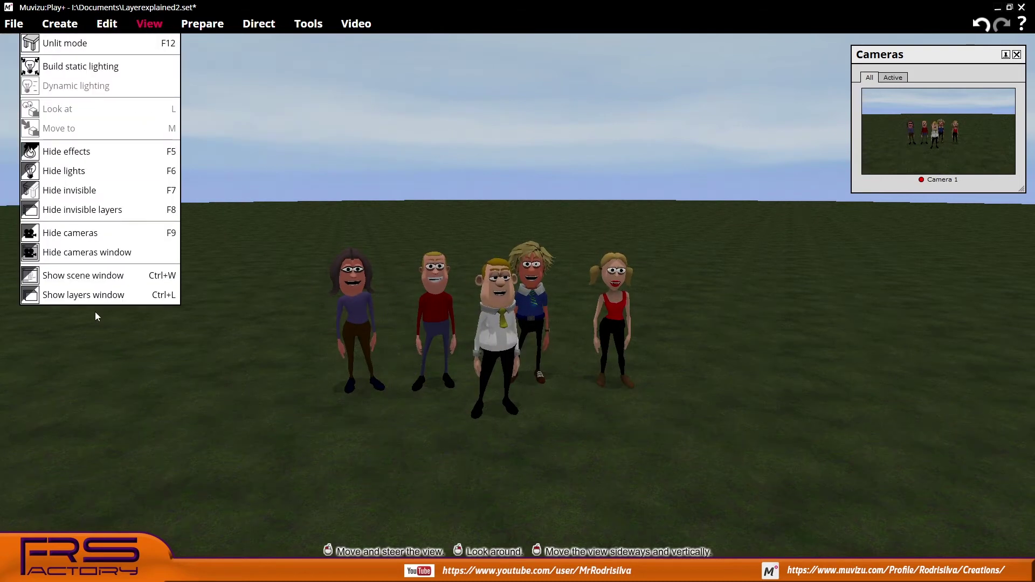
pyautogui.click(108, 296)
pyautogui.moveTo(896, 400); pyautogui.dragTo(199, 57)
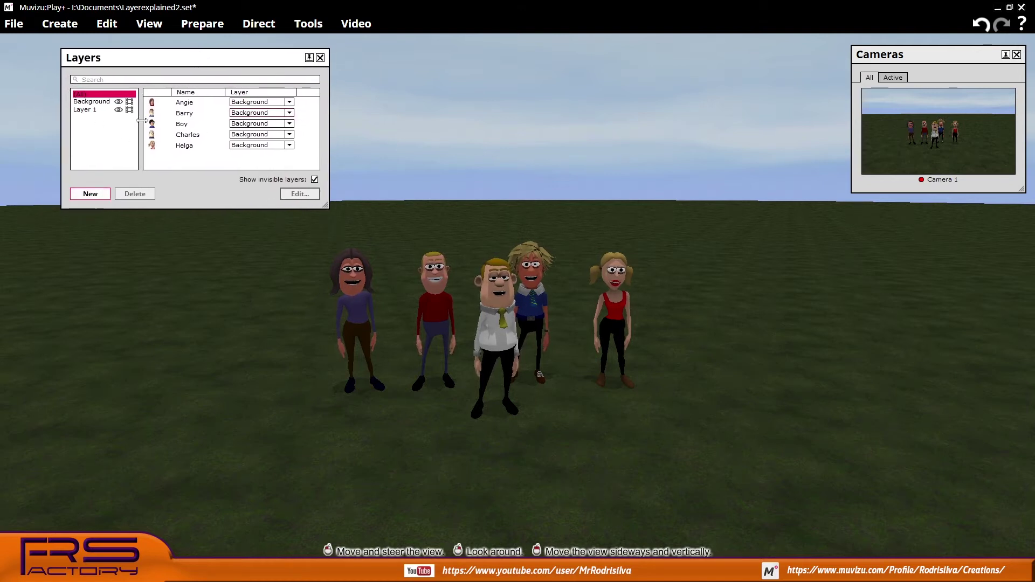
# - Assign Angie, Barry and the other three characters to Layer 1, confirming Background is empty
pyautogui.click(290, 102)
pyautogui.click(289, 121)
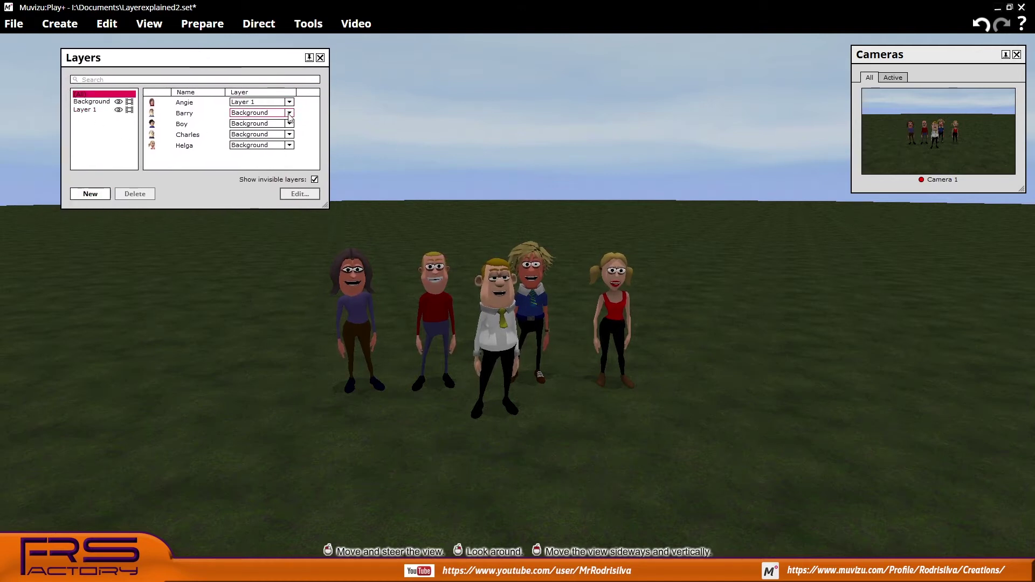
pyautogui.click(290, 112)
pyautogui.click(289, 132)
pyautogui.click(289, 123)
pyautogui.click(294, 142)
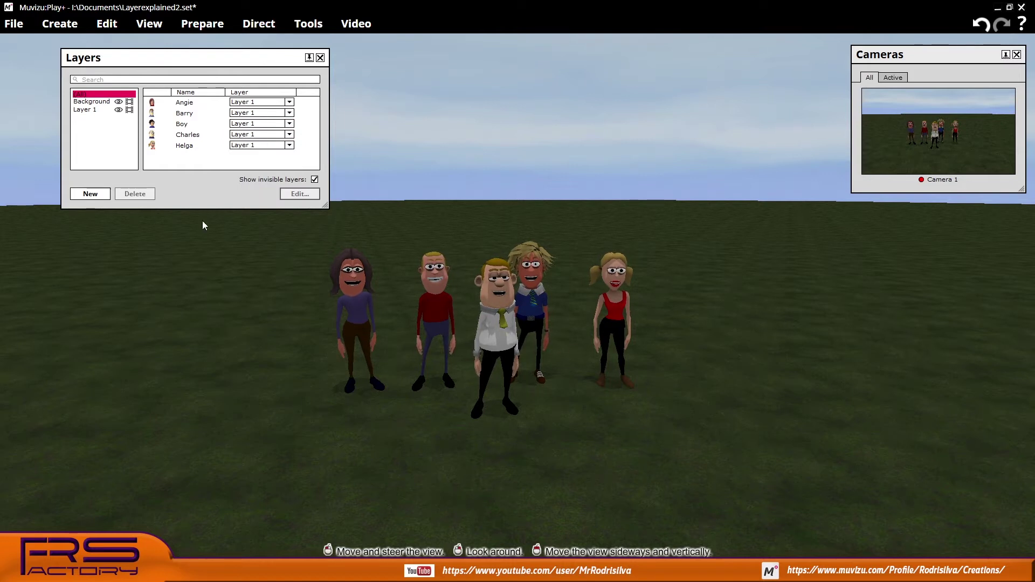
pyautogui.click(96, 105)
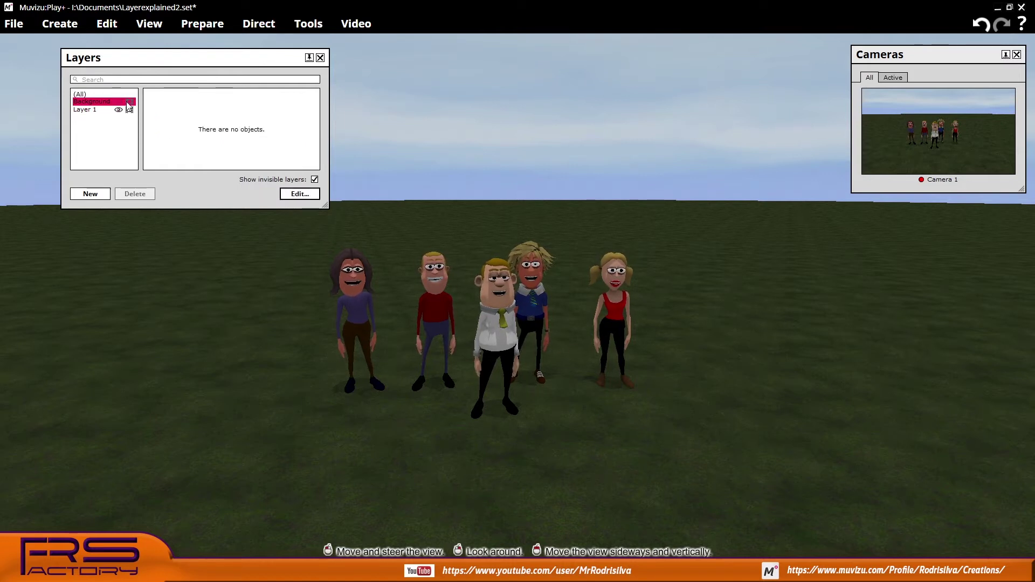
# - Render the dancing characters out as a PNG sequence via Video > Make video
pyautogui.click(355, 24)
pyautogui.click(348, 42)
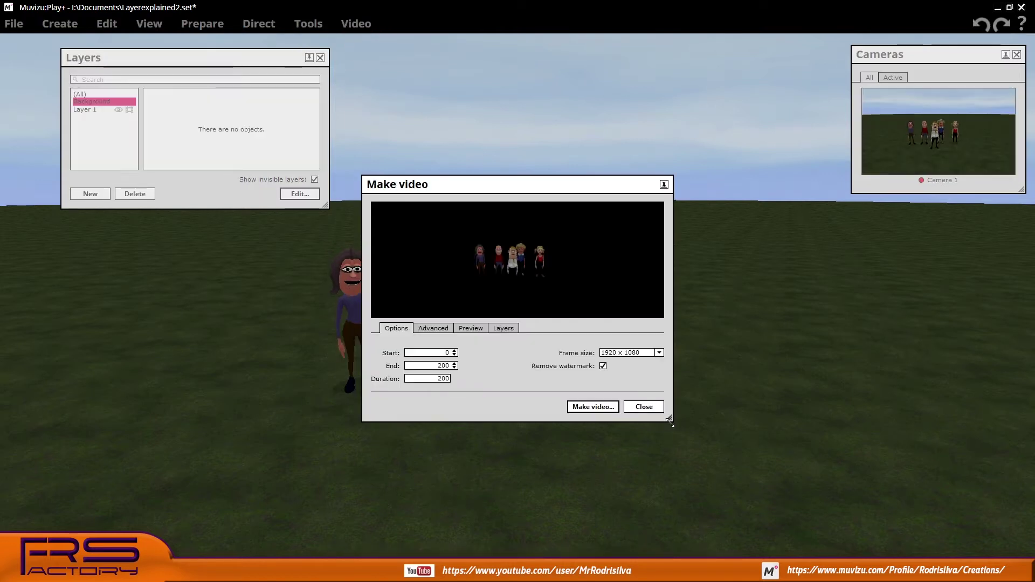
pyautogui.moveTo(669, 420); pyautogui.dragTo(755, 504)
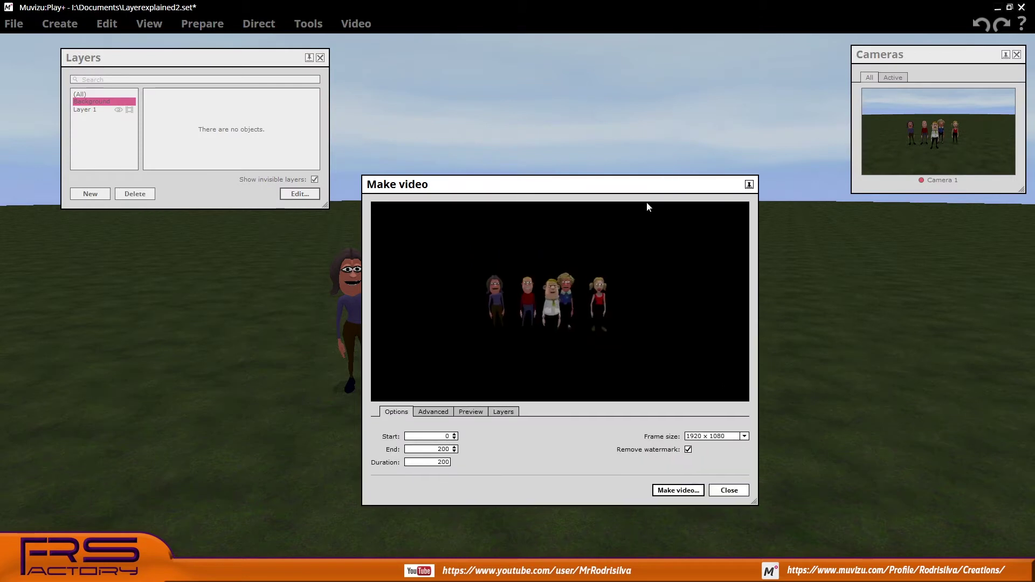
pyautogui.click(678, 490)
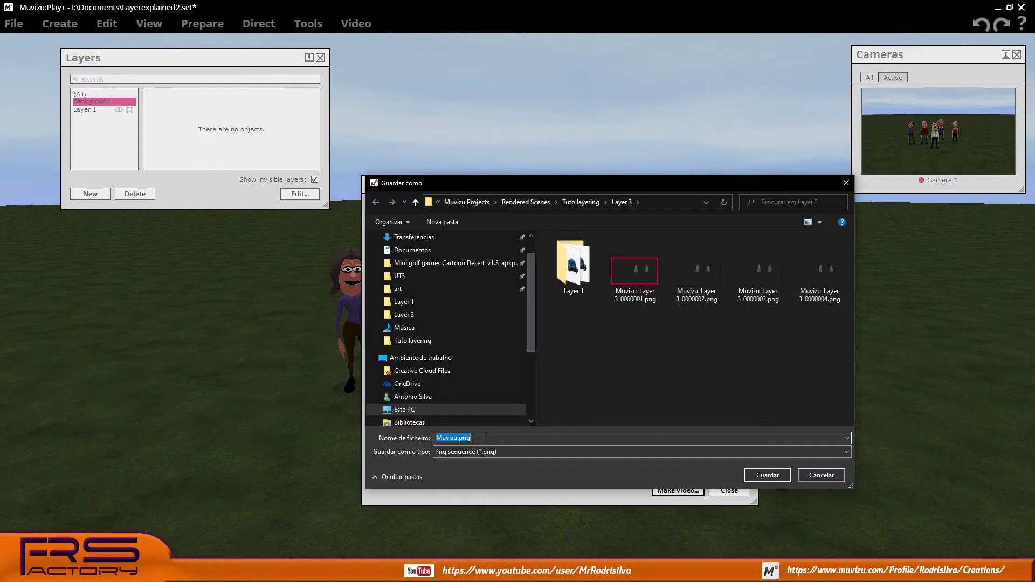
pyautogui.click(769, 475)
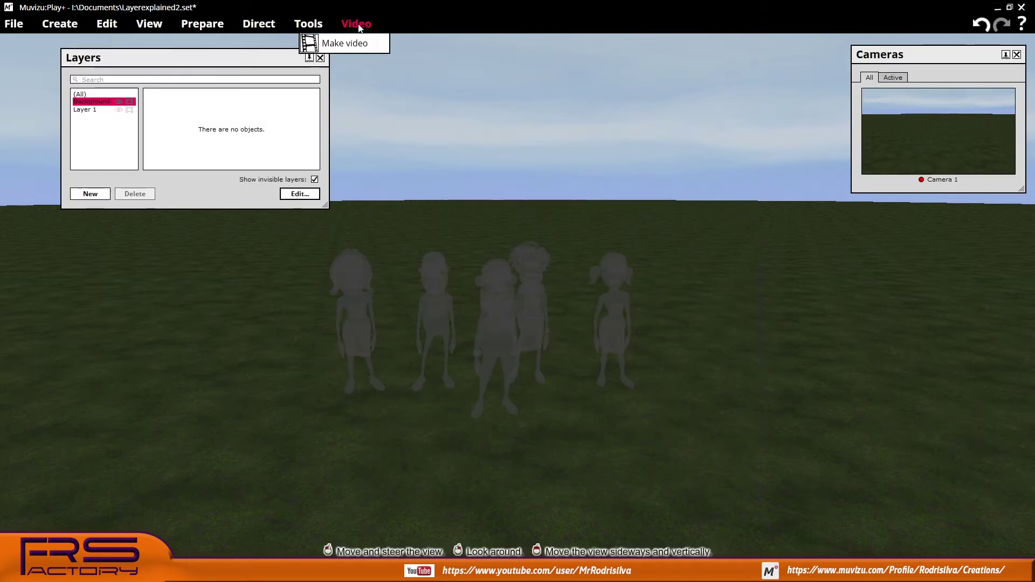
# - Render the empty field as a PNG sequence named 'Background'
pyautogui.click(345, 41)
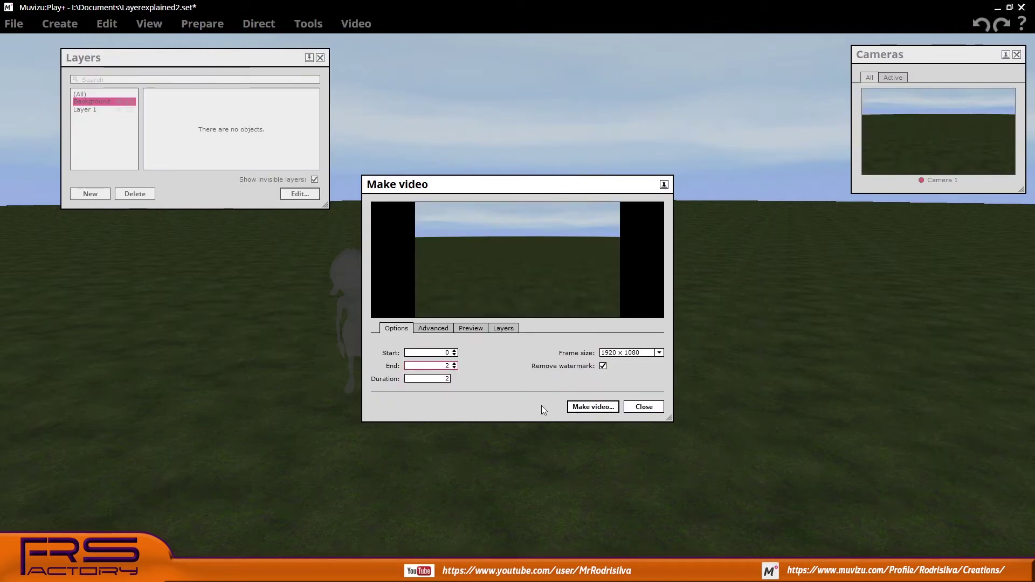
pyautogui.click(593, 407)
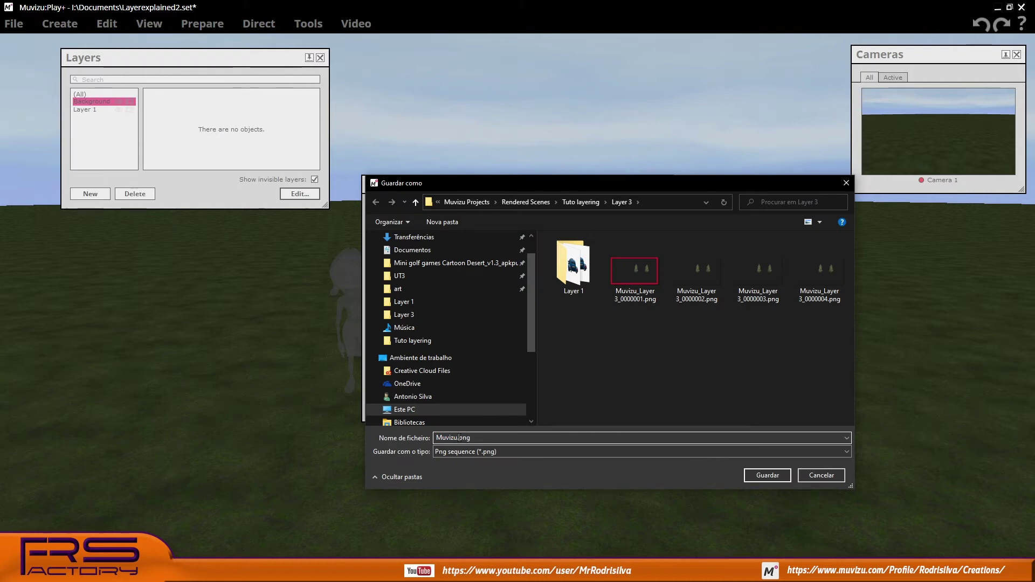
pyautogui.write('Background')
pyautogui.click(768, 475)
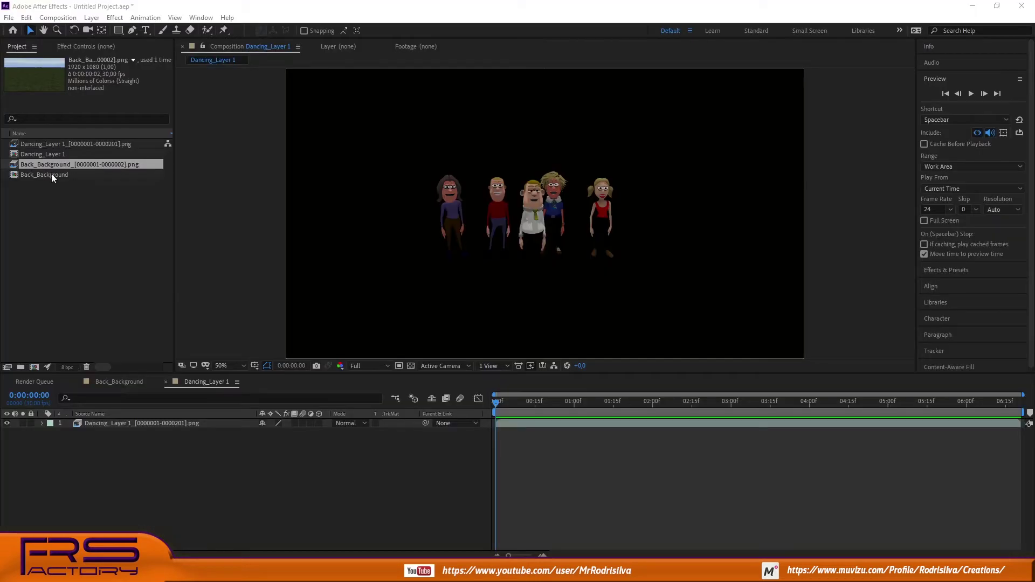
# - Place Back_Background under Dancing_Layer 1, preview, and duplicate the dancing layer three times
pyautogui.moveTo(51, 174); pyautogui.dragTo(88, 441)
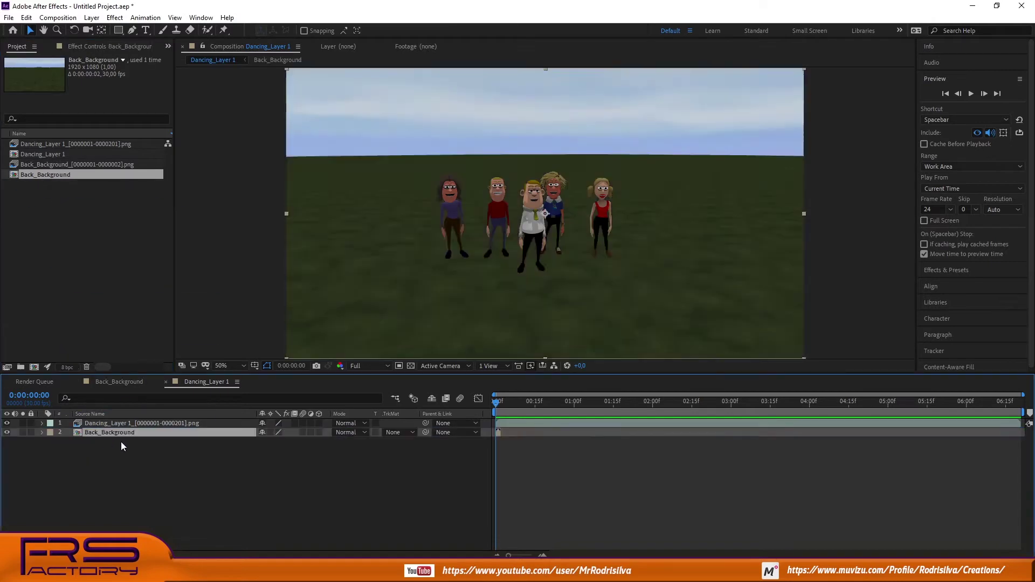
pyautogui.press('space')
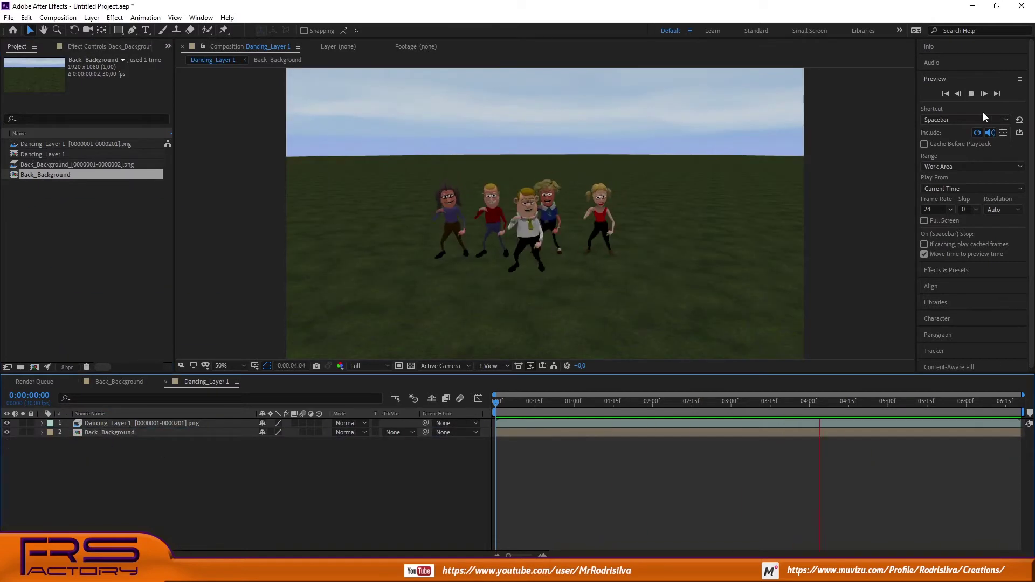
pyautogui.click(135, 423)
pyautogui.click(27, 18)
pyautogui.click(48, 158)
pyautogui.click(26, 18)
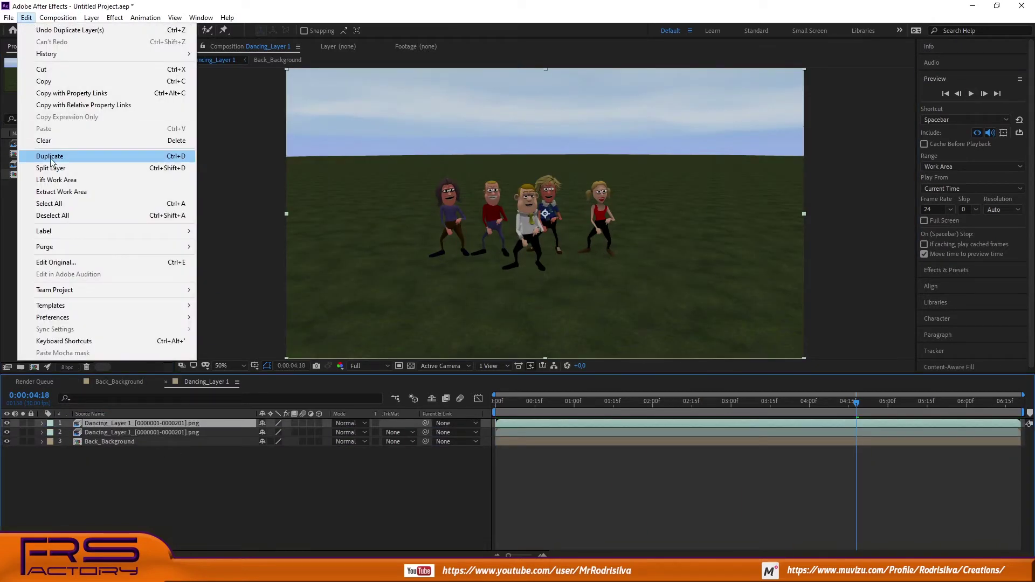
pyautogui.click(48, 157)
pyautogui.click(27, 18)
pyautogui.click(49, 157)
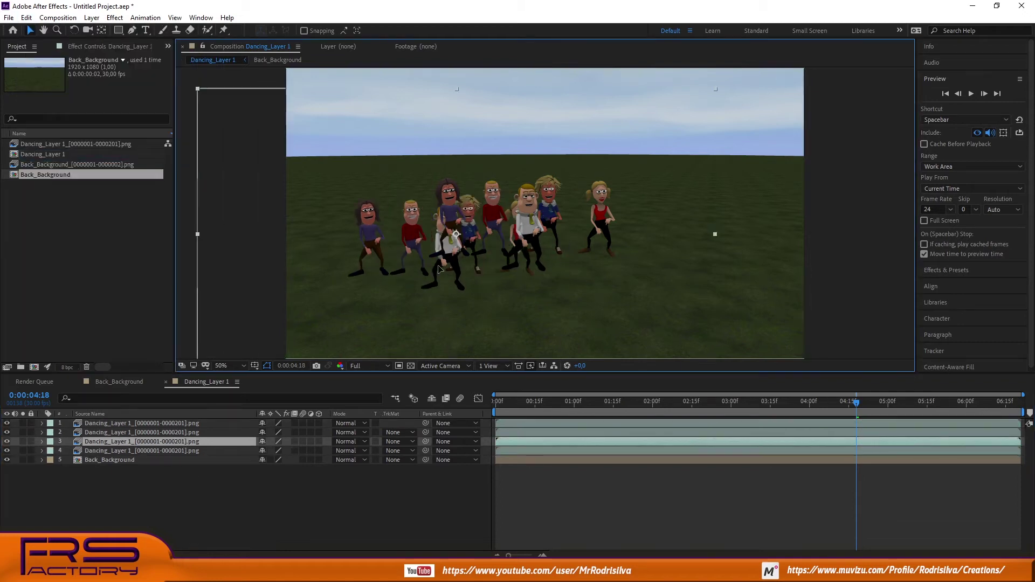
# - Shift the dancer copies left, right and lower in the frame
pyautogui.hotkey('shift', 'Left')
pyautogui.click(172, 432)
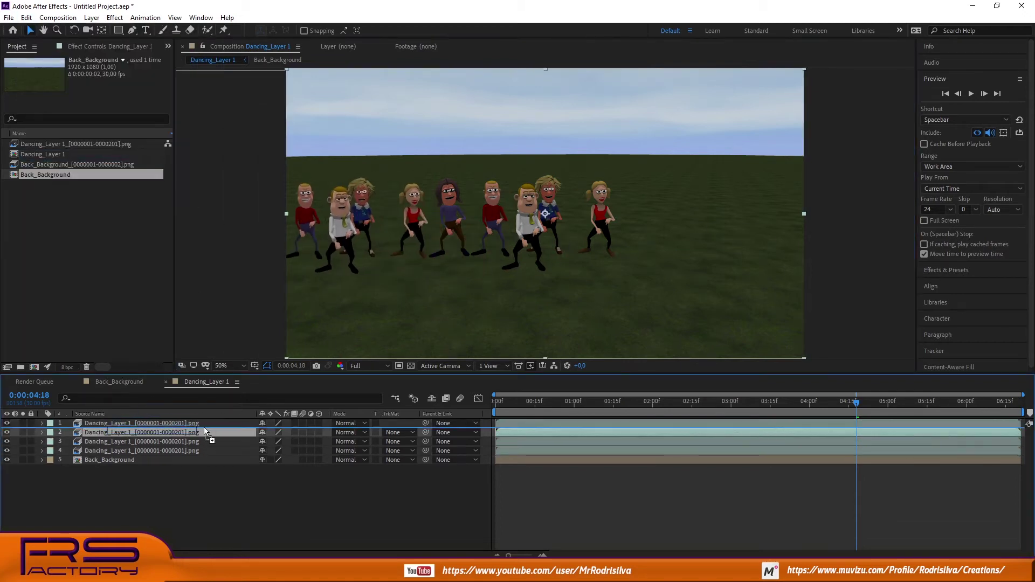
pyautogui.hotkey('shift', 'Right')
pyautogui.hotkey('shift', 'Right')
pyautogui.hotkey('shift', 'Right')
pyautogui.hotkey('shift', 'Right')
pyautogui.hotkey('shift', 'Right')
pyautogui.hotkey('shift', 'Right')
pyautogui.hotkey('shift', 'Right')
pyautogui.hotkey('shift', 'Right')
pyautogui.hotkey('shift', 'Right')
pyautogui.hotkey('shift', 'Right')
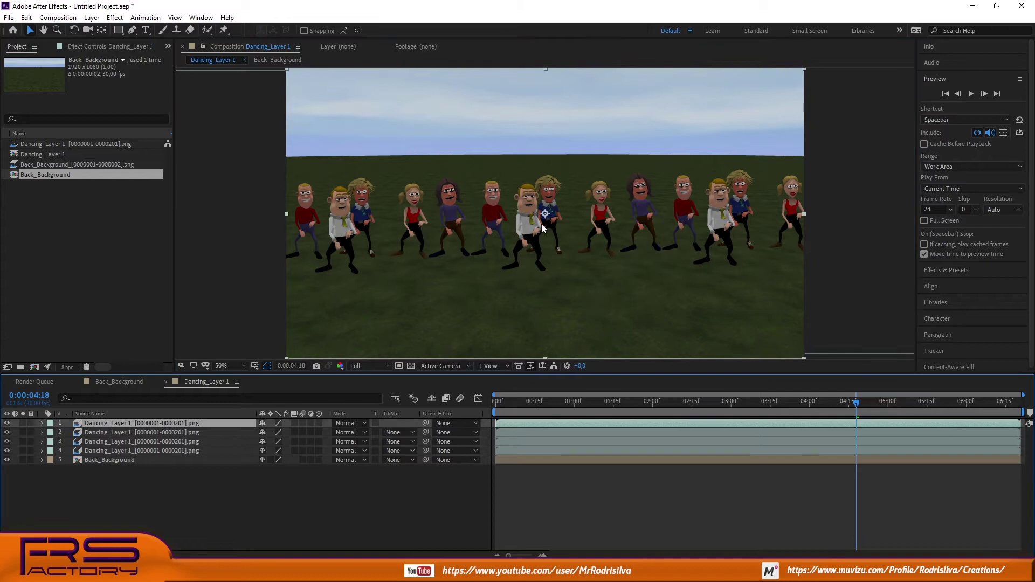
pyautogui.moveTo(541, 224); pyautogui.dragTo(540, 284)
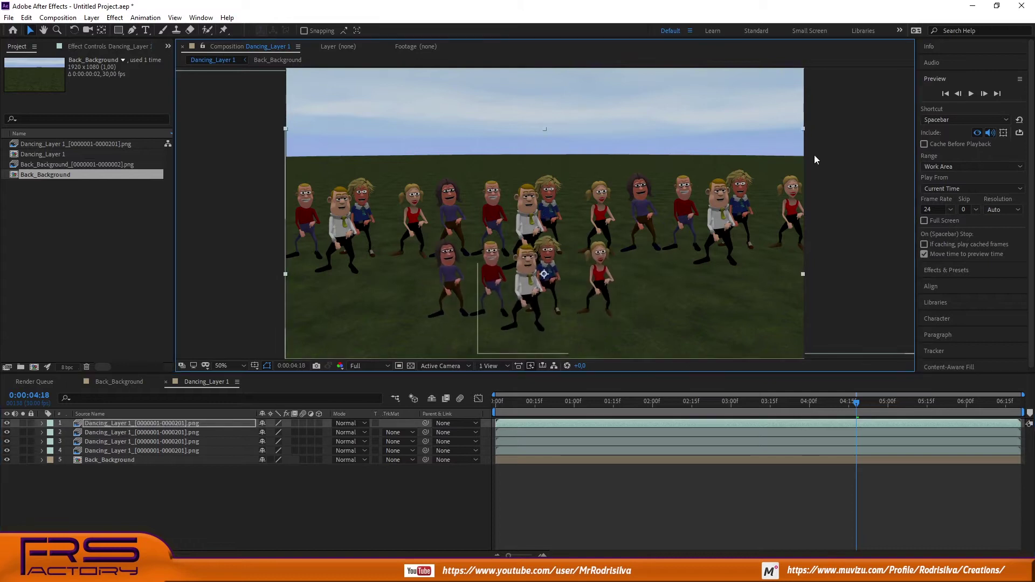
# - Add two more dancing-layer copies and move one toward the right of frame
pyautogui.rightClick(123, 428)
pyautogui.click(27, 17)
pyautogui.click(54, 158)
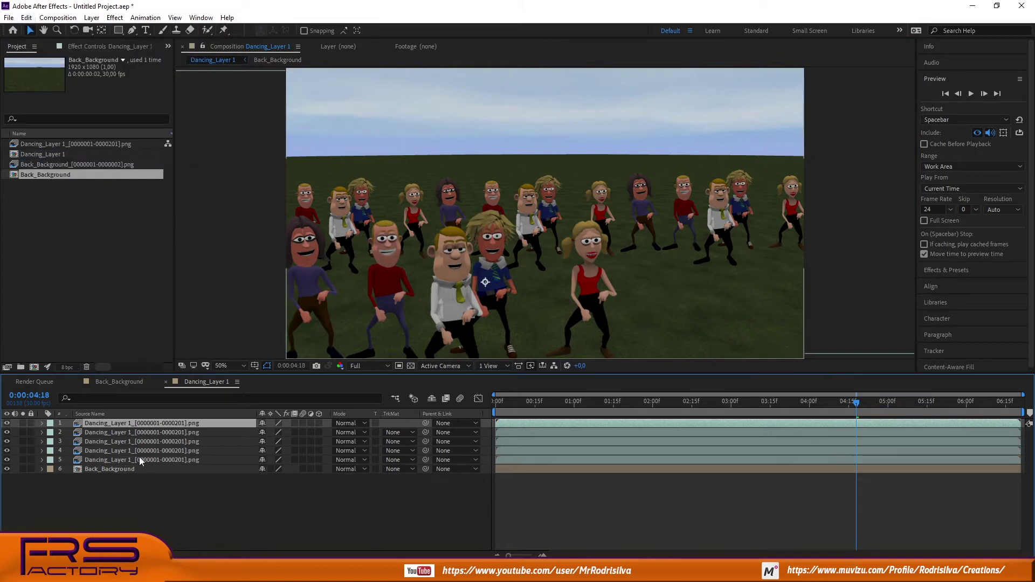
pyautogui.hotkey('ctrl', 'd')
pyautogui.click(162, 429)
pyautogui.moveTo(455, 298); pyautogui.dragTo(681, 282)
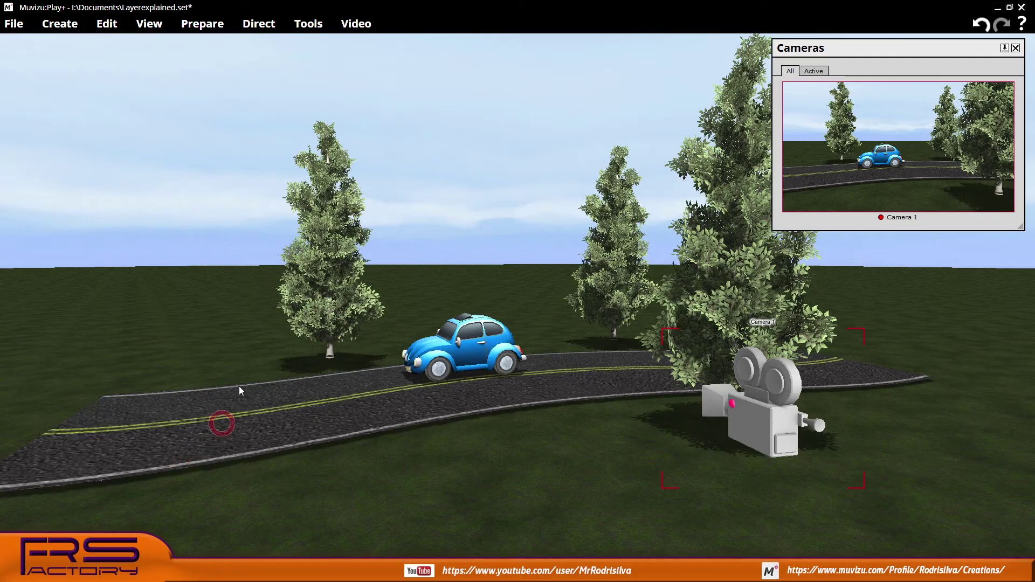
# - Check the DirectX 11 setting in File > Options, then show the layers window
pyautogui.click(13, 25)
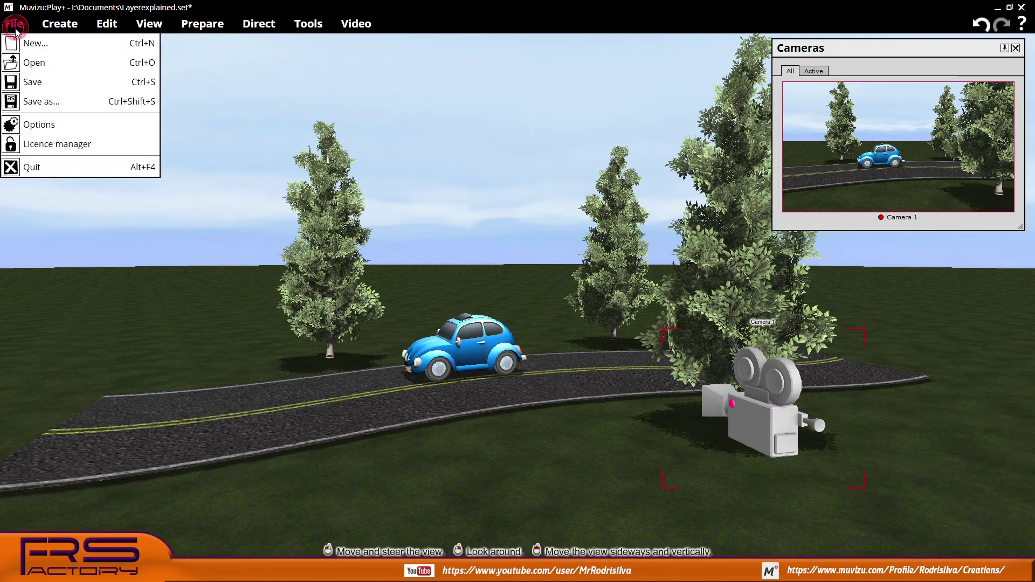
pyautogui.click(53, 126)
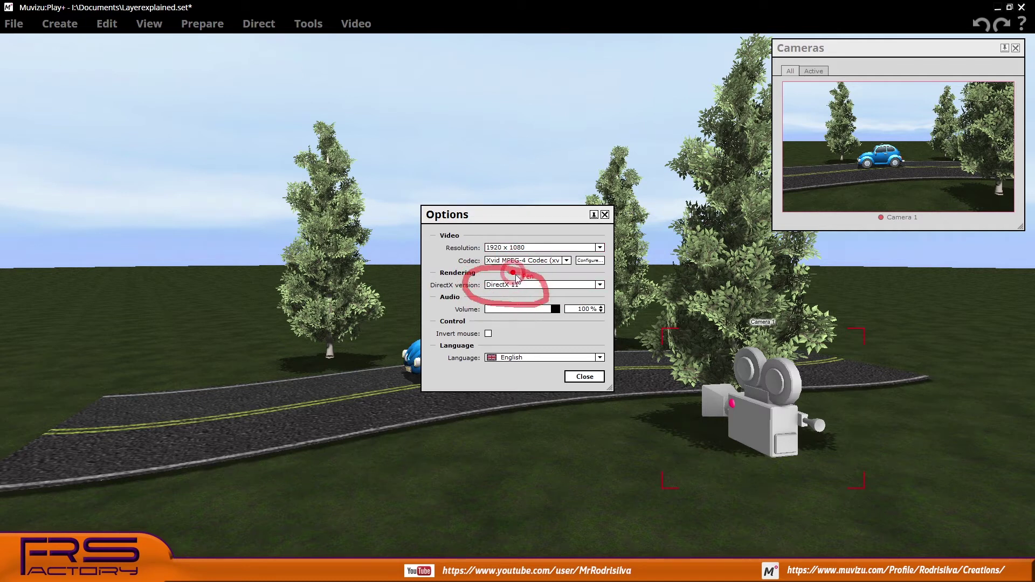
pyautogui.press('Escape')
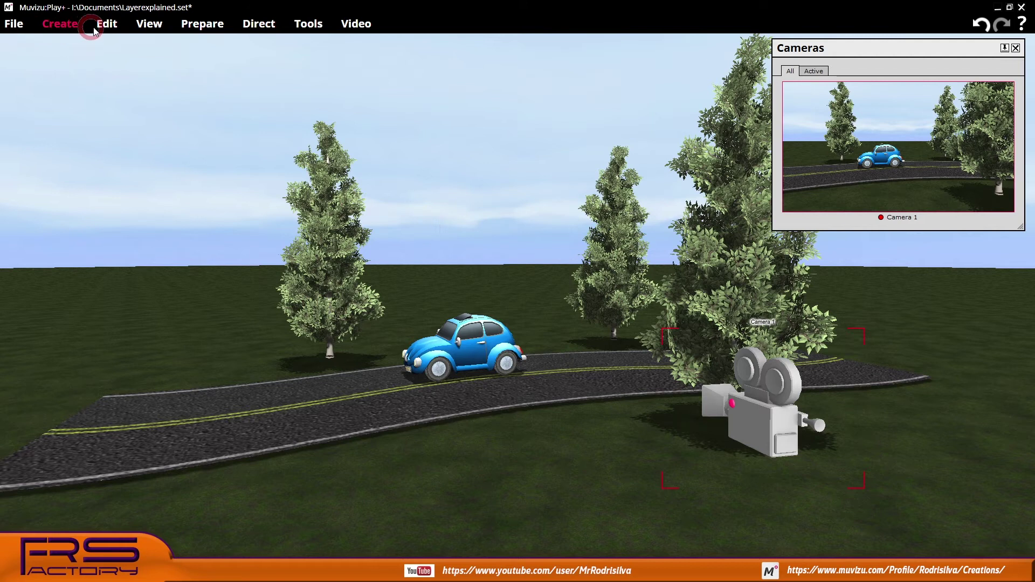
pyautogui.click(150, 24)
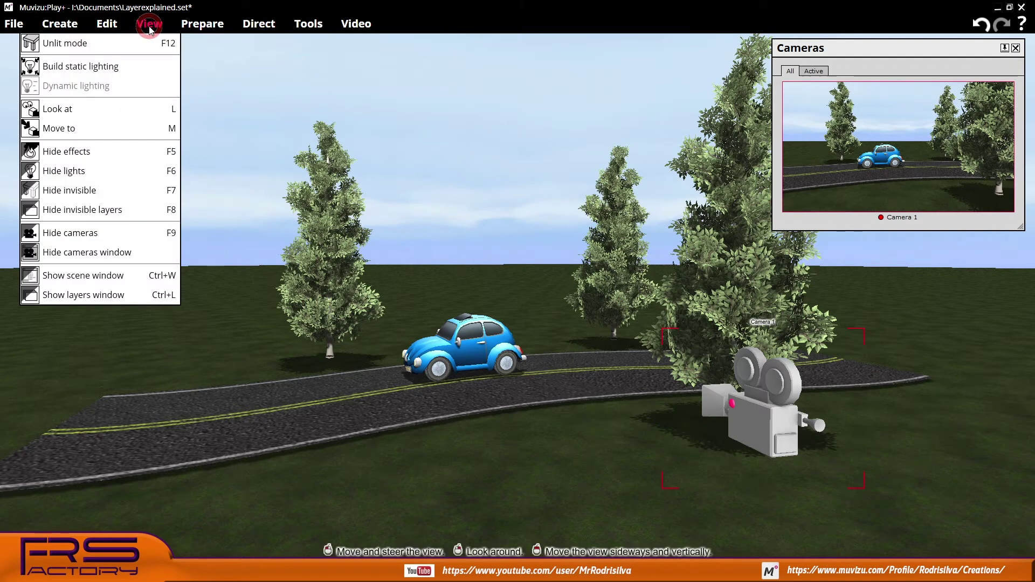
pyautogui.click(114, 296)
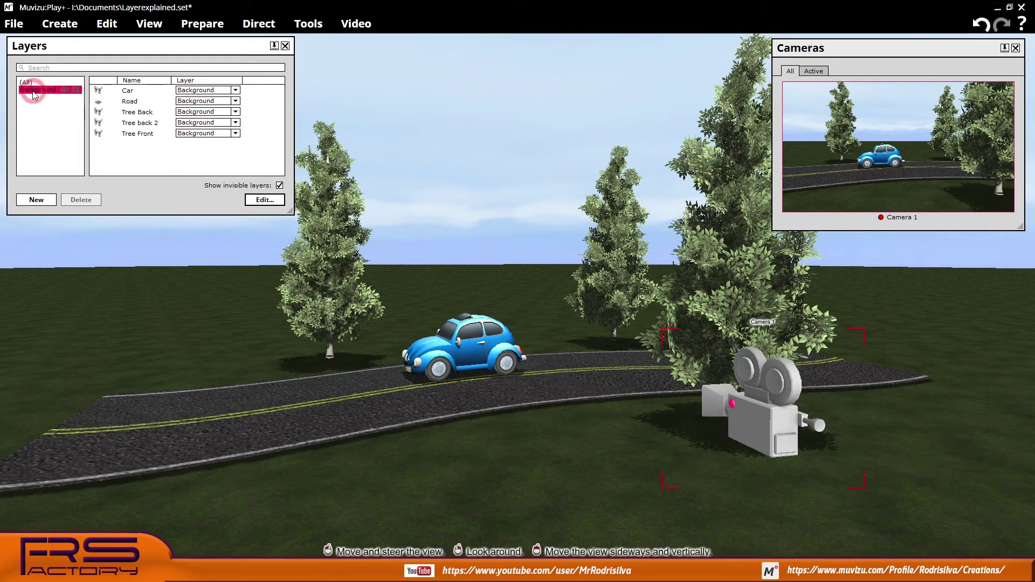
# - Inspect the Background layer's settings and preview the render, which shows black
pyautogui.click(277, 376)
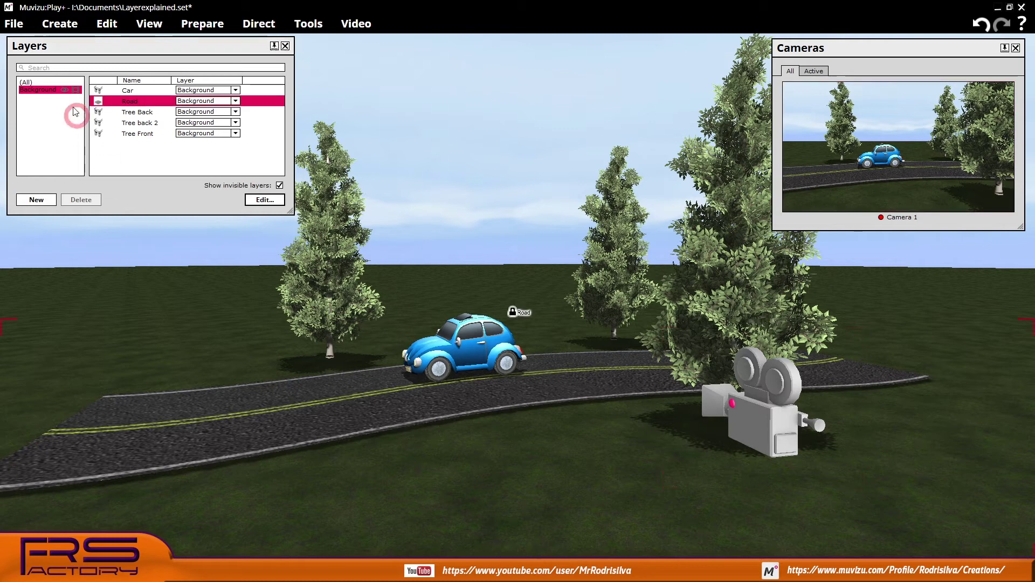
pyautogui.doubleClick(39, 90)
pyautogui.click(513, 292)
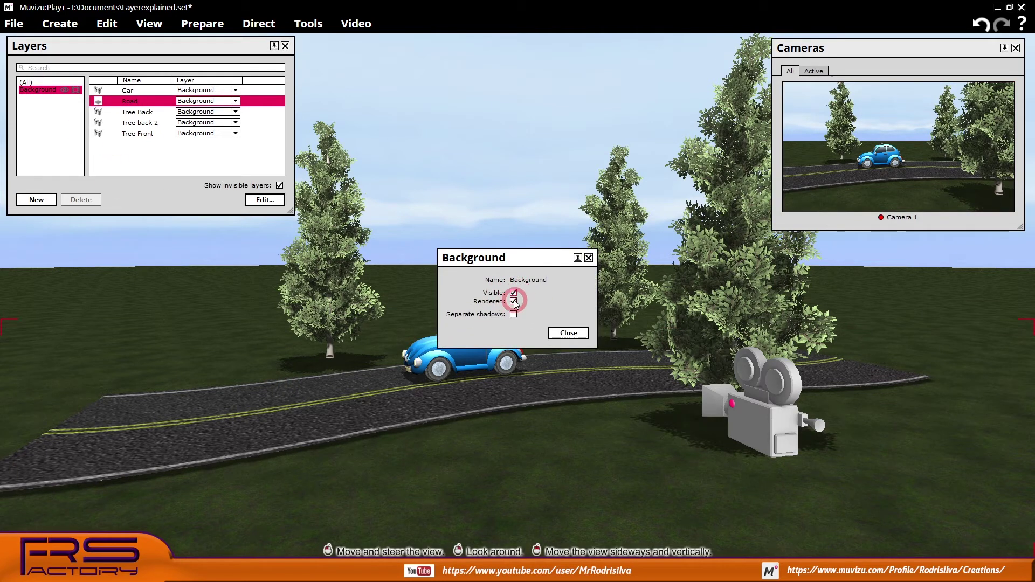
pyautogui.click(522, 315)
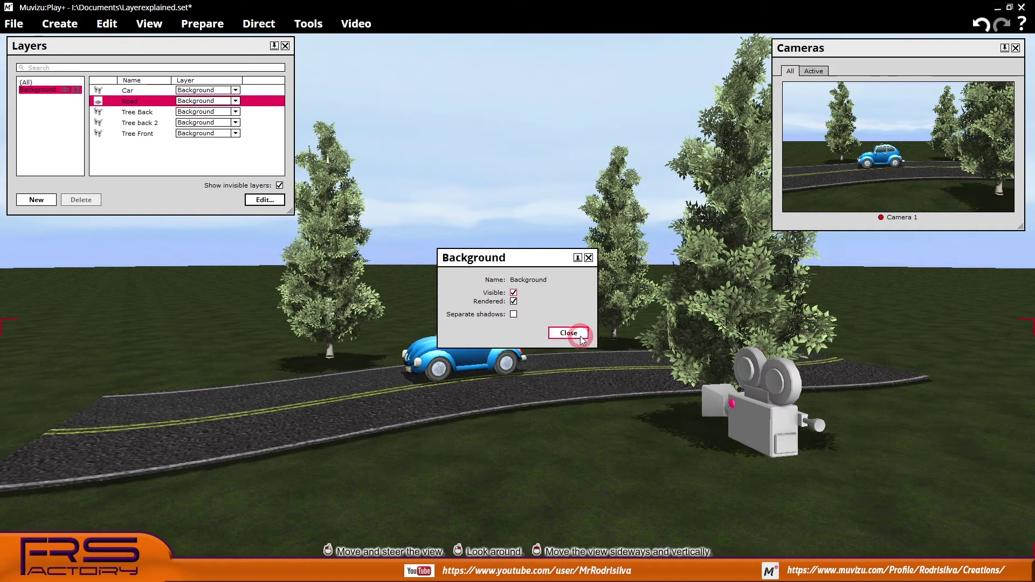
pyautogui.click(513, 294)
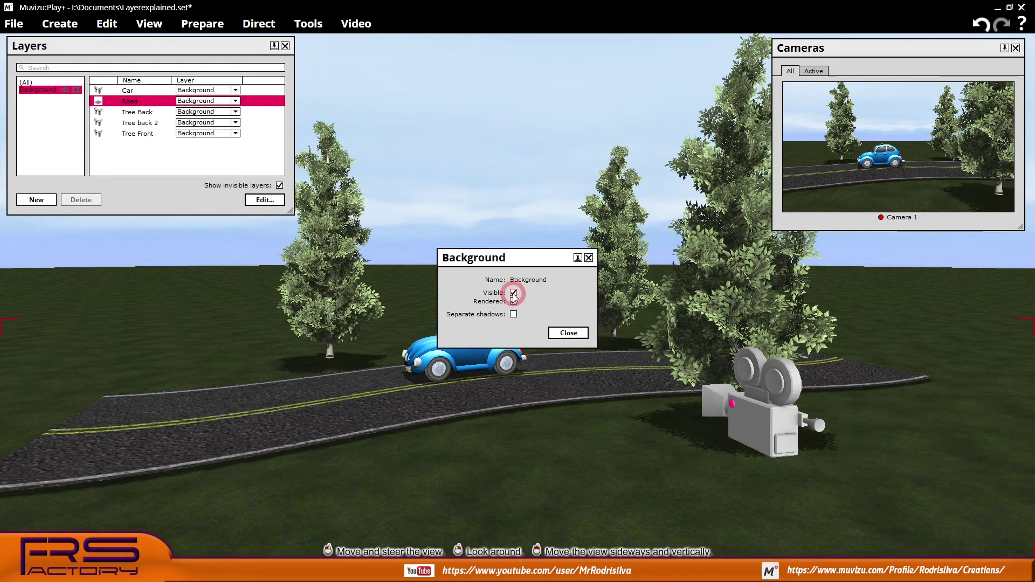
pyautogui.click(65, 89)
pyautogui.click(65, 89)
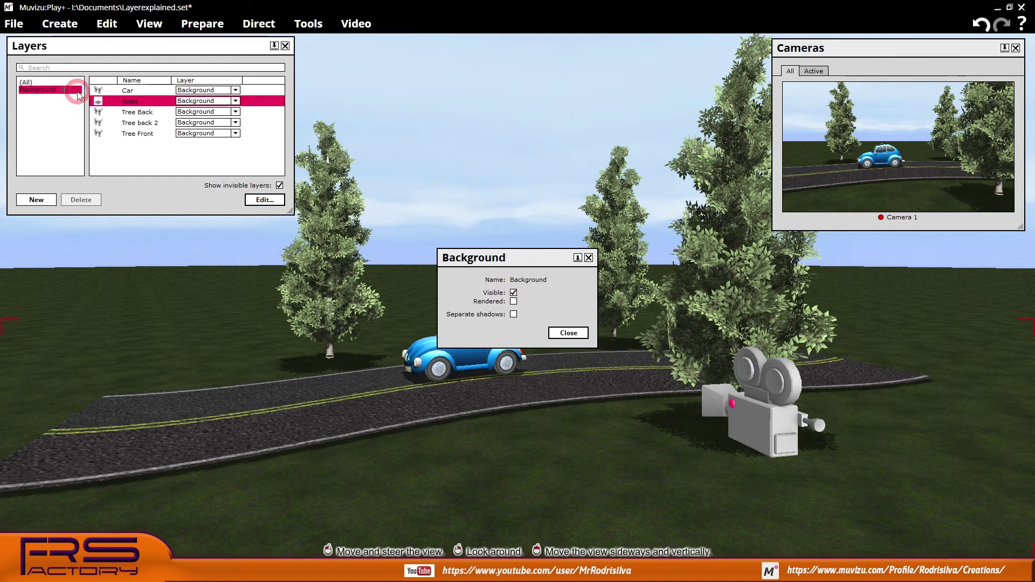
pyautogui.click(350, 26)
pyautogui.click(351, 42)
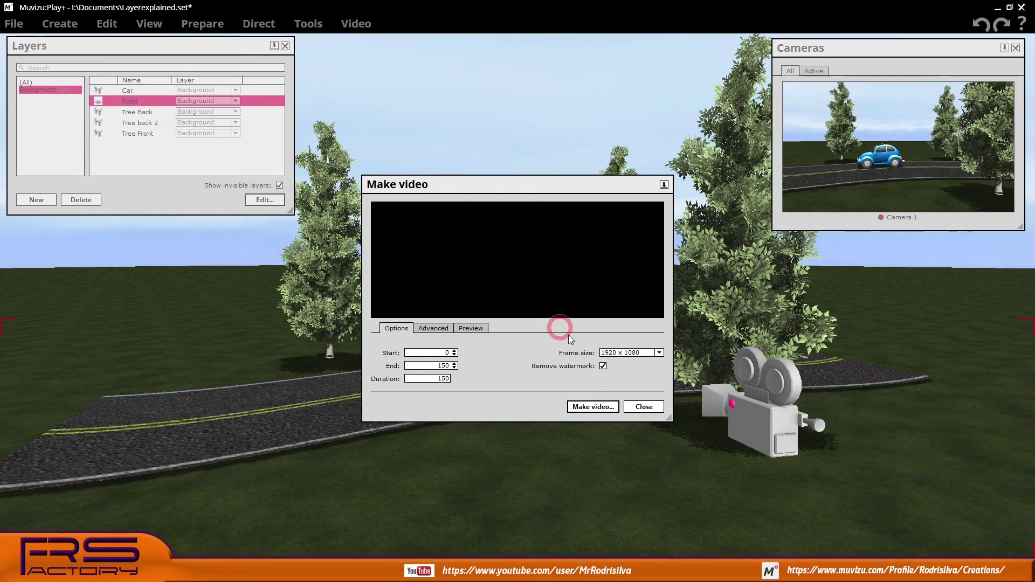
pyautogui.click(645, 407)
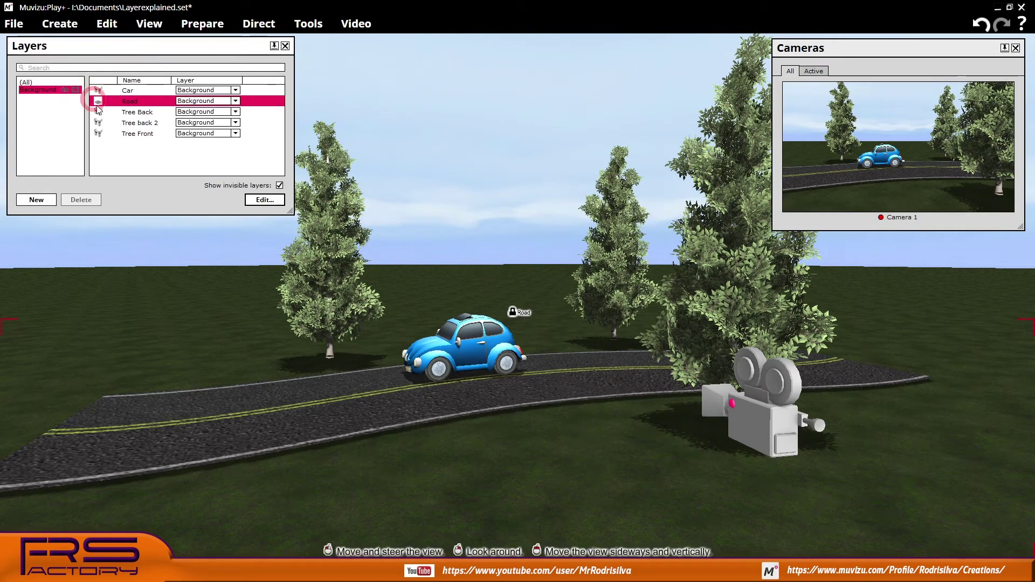
# - Tick Rendered on the Background layer and confirm the render preview shows the full scene
pyautogui.doubleClick(46, 89)
pyautogui.click(506, 311)
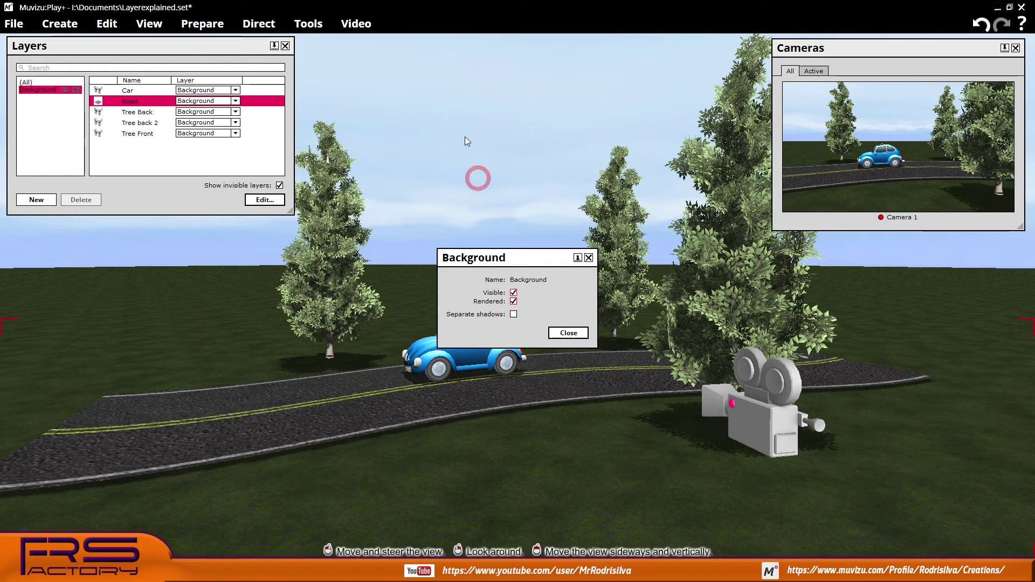
pyautogui.click(355, 24)
pyautogui.click(350, 41)
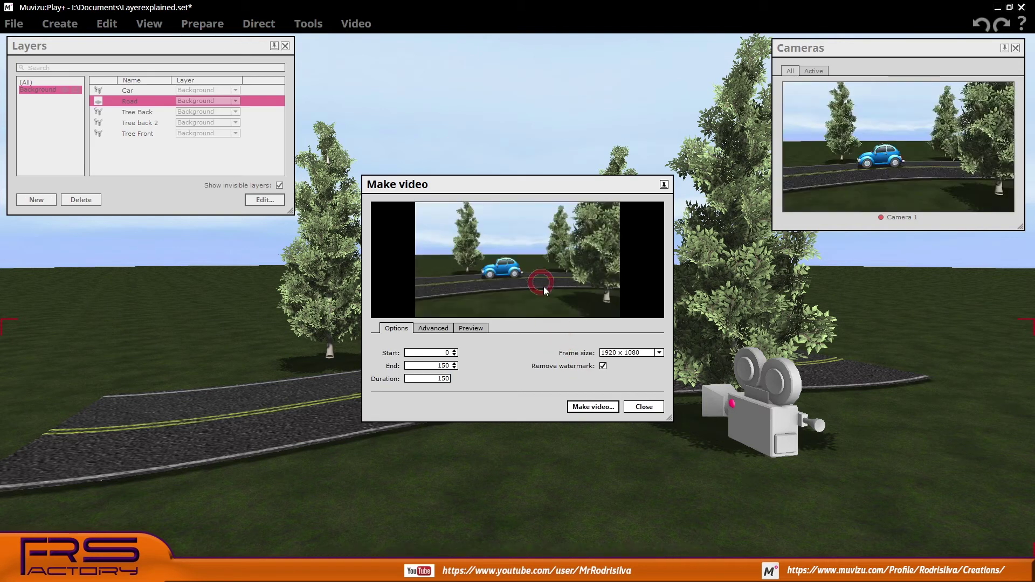
pyautogui.click(645, 408)
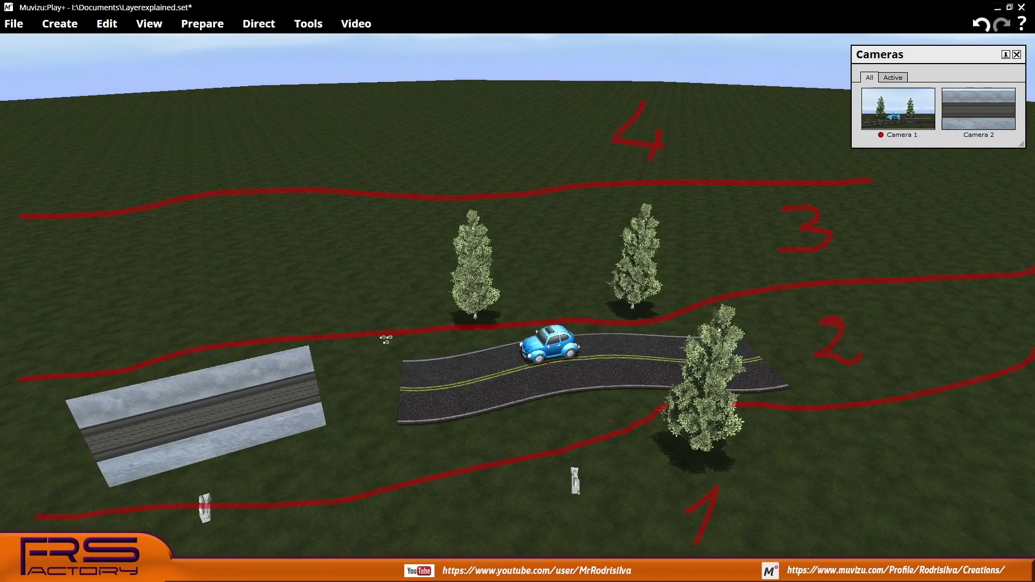
# - Create a layer named 'FRont' and move Tree Front onto it
pyautogui.click(36, 200)
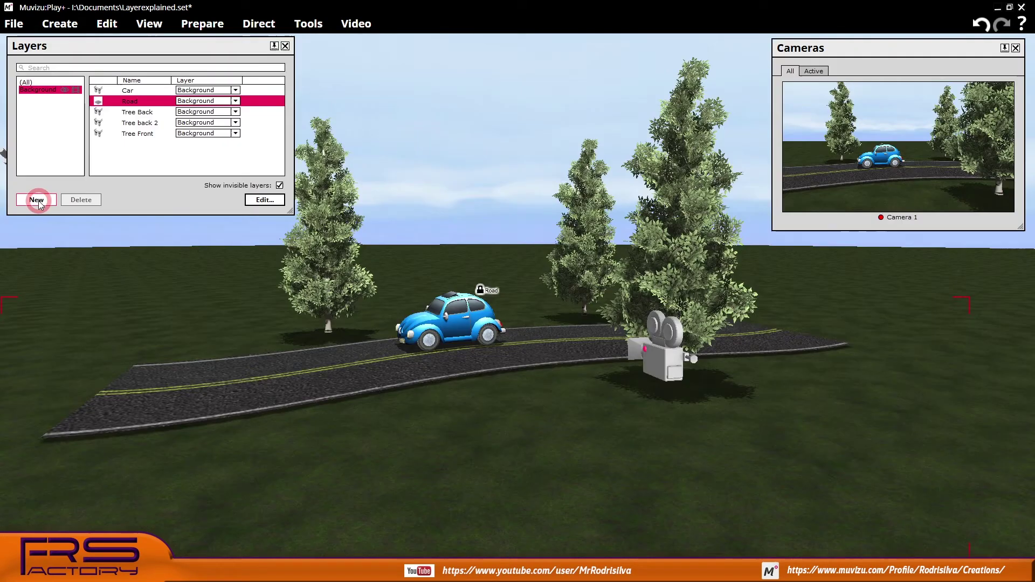
pyautogui.doubleClick(31, 97)
pyautogui.click(517, 280)
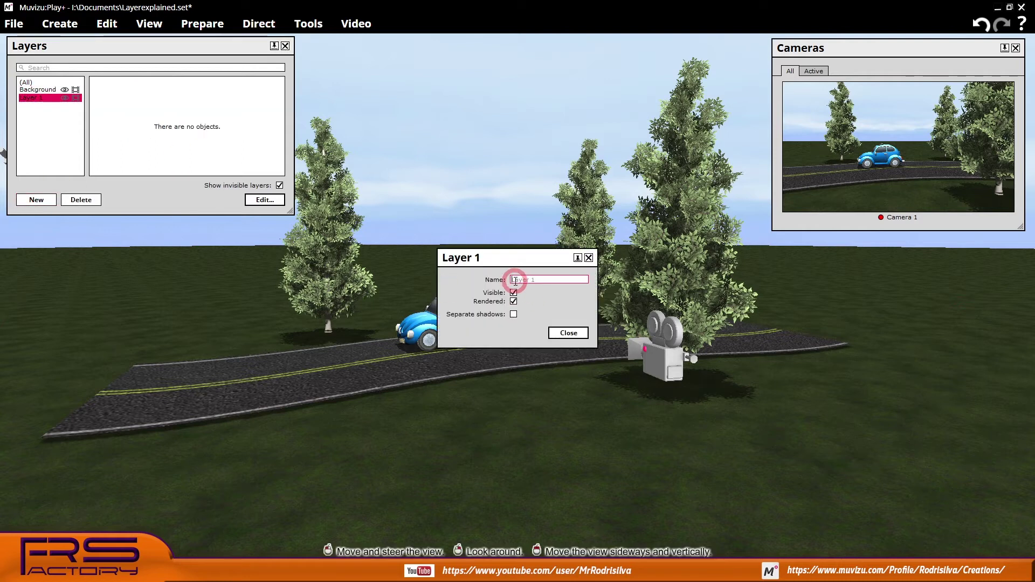
pyautogui.write('FRont')
pyautogui.click(568, 332)
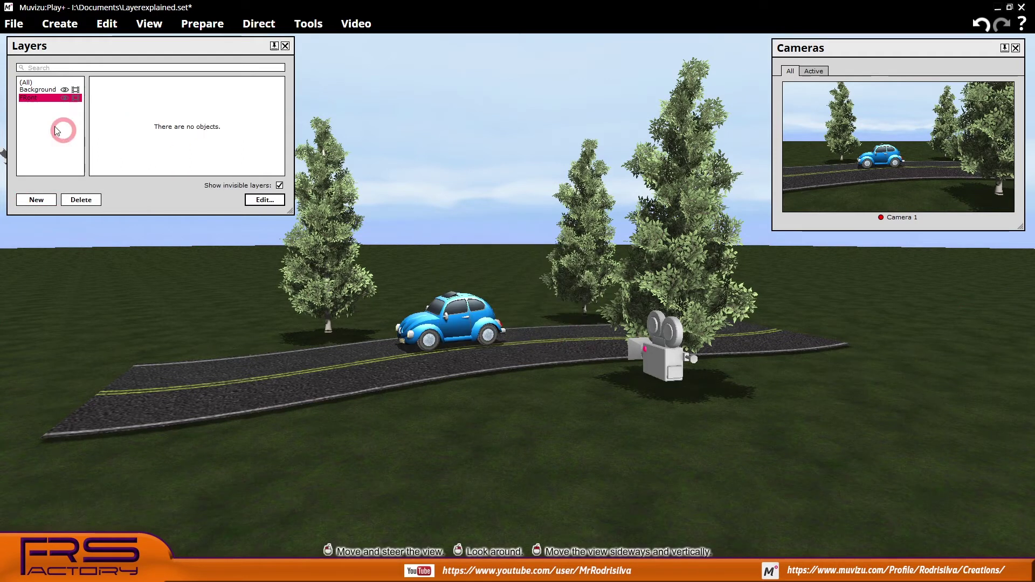
pyautogui.click(38, 90)
pyautogui.click(678, 221)
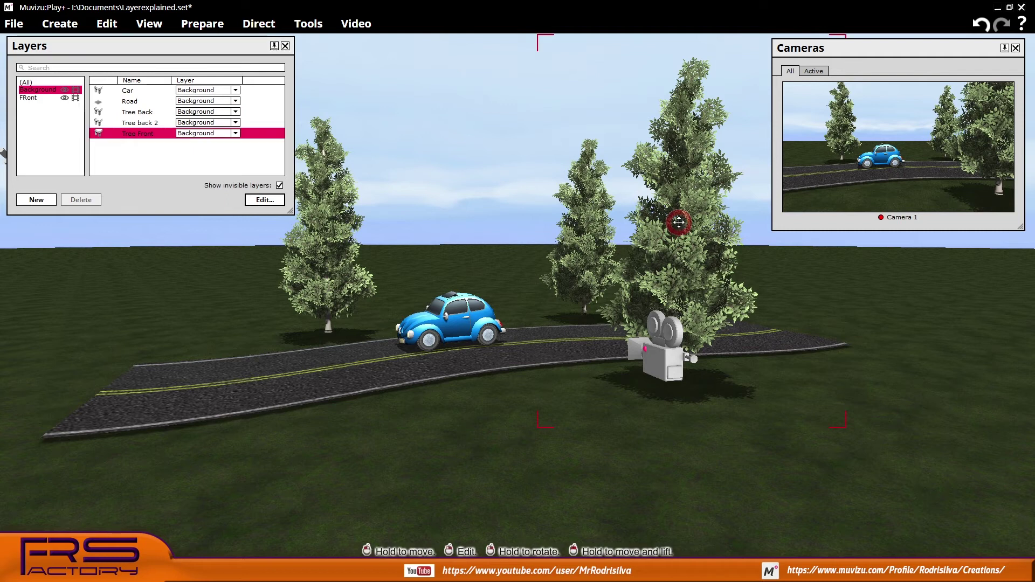
pyautogui.click(236, 133)
pyautogui.click(200, 154)
pyautogui.click(28, 98)
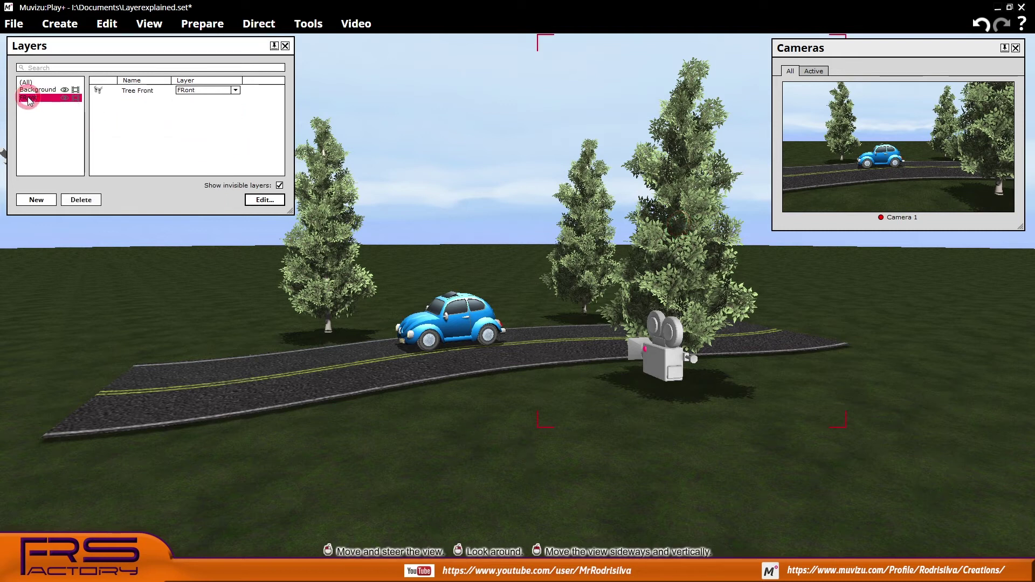
pyautogui.click(26, 81)
# - Create a layer named 'Midle' and move Road onto it
pyautogui.click(37, 199)
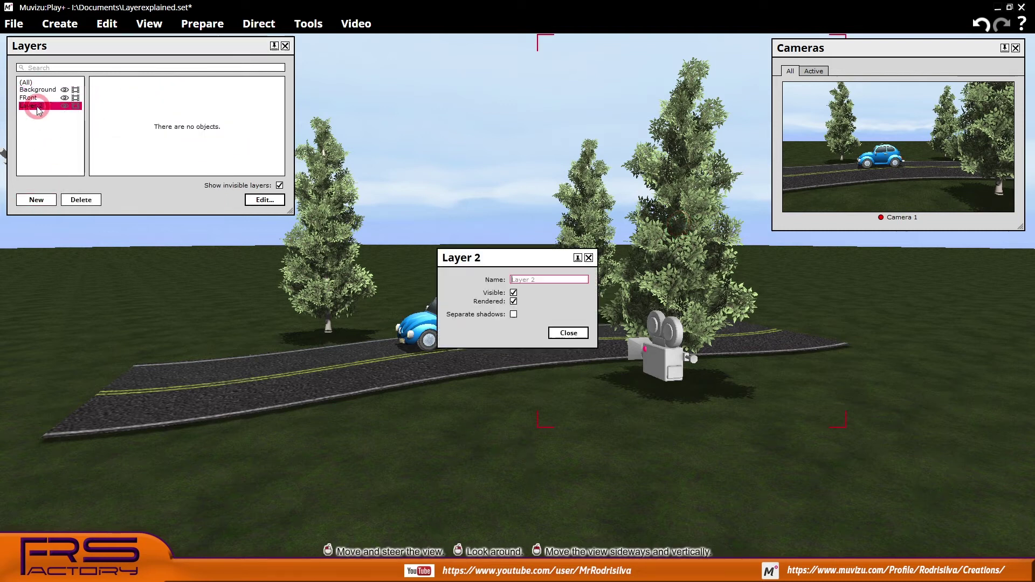
pyautogui.click(540, 283)
pyautogui.write('Midle')
pyautogui.click(568, 332)
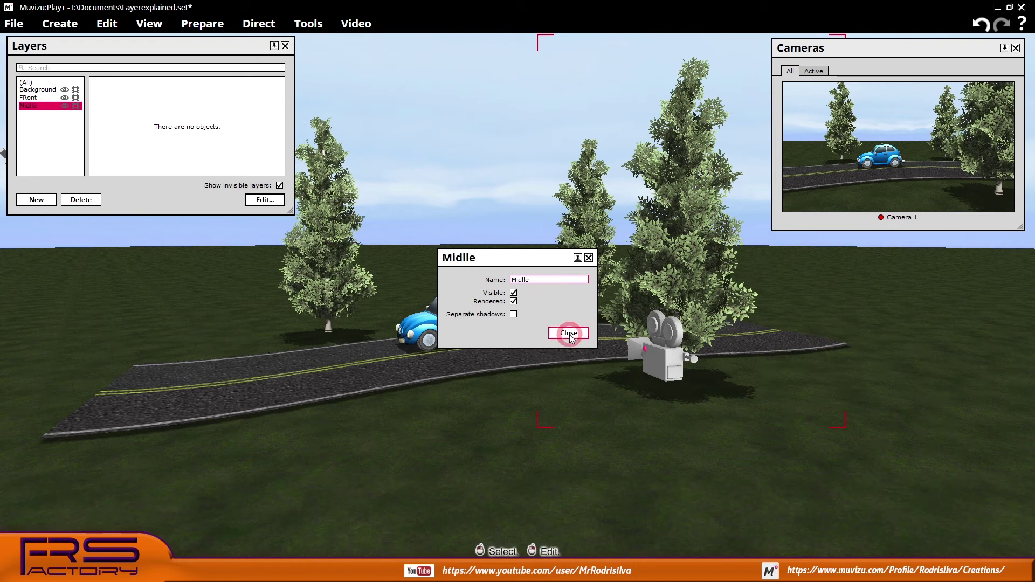
pyautogui.click(42, 90)
pyautogui.click(208, 90)
pyautogui.click(215, 116)
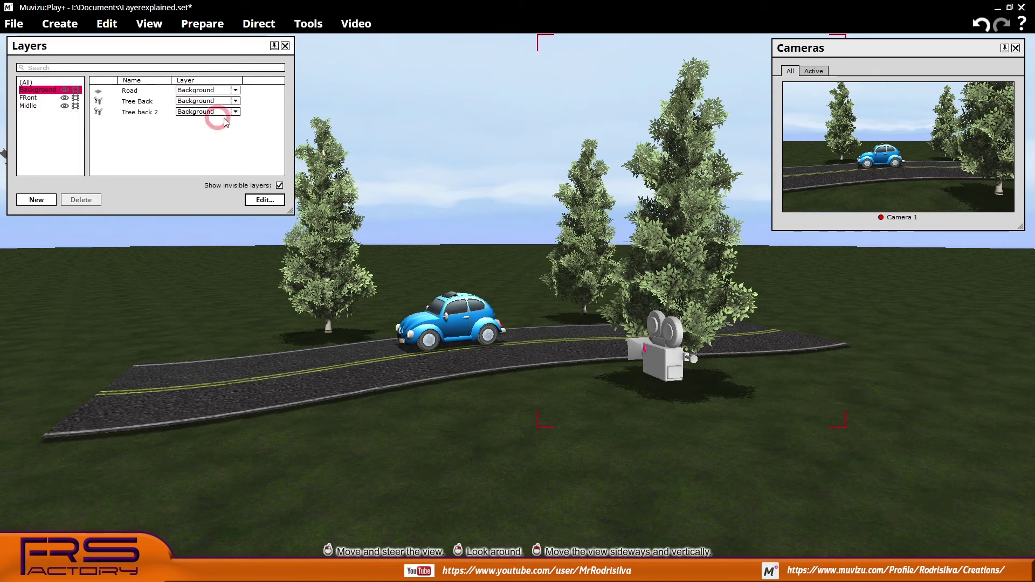
pyautogui.click(172, 91)
pyautogui.click(217, 115)
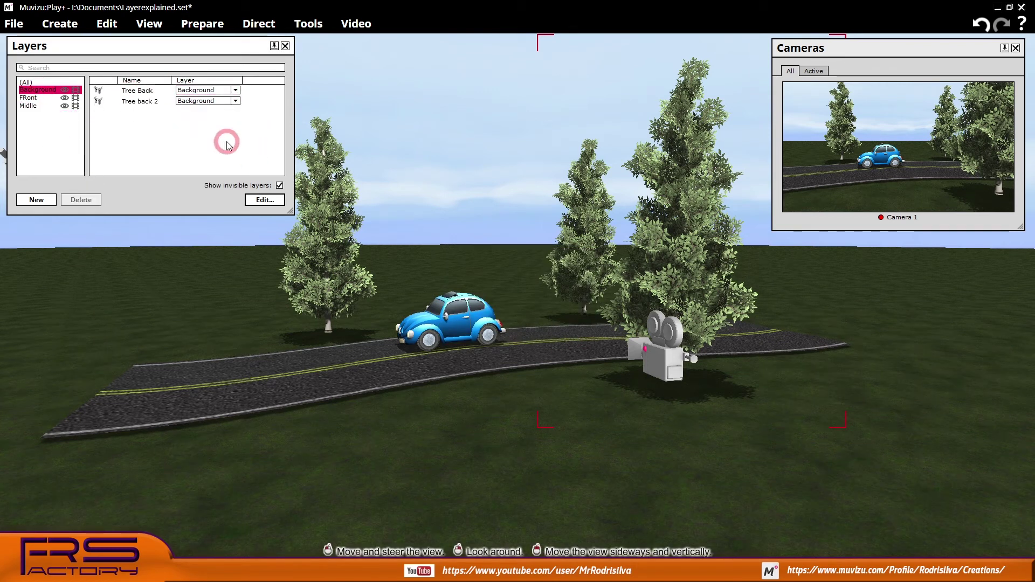
# - Create a layer named 'Back' and move Tree Back and Tree back 2 onto it
pyautogui.click(36, 200)
pyautogui.click(38, 115)
pyautogui.write('Back')
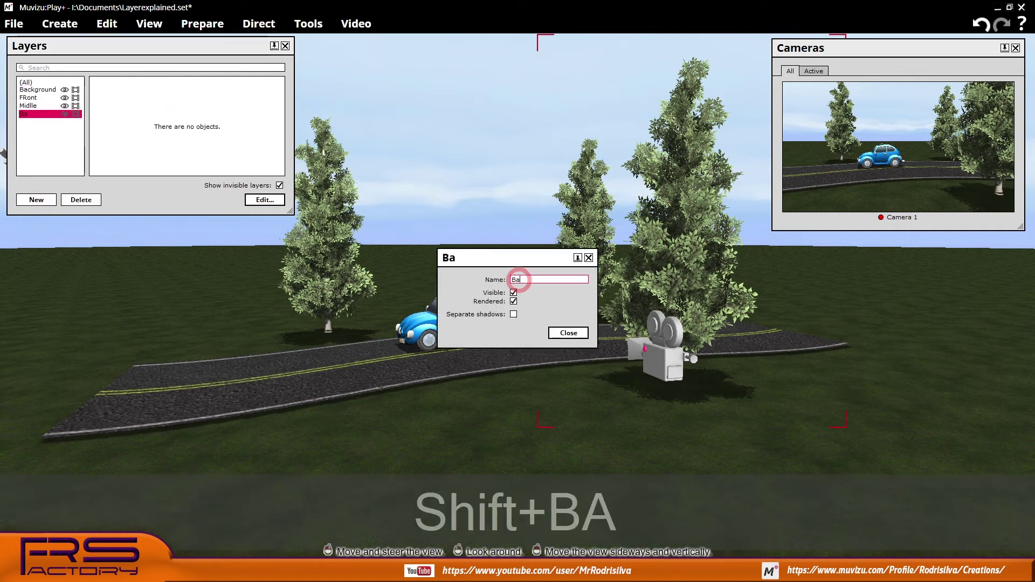
pyautogui.click(569, 332)
pyautogui.click(38, 89)
pyautogui.click(235, 90)
pyautogui.click(192, 127)
pyautogui.click(237, 90)
pyautogui.click(190, 128)
pyautogui.click(30, 114)
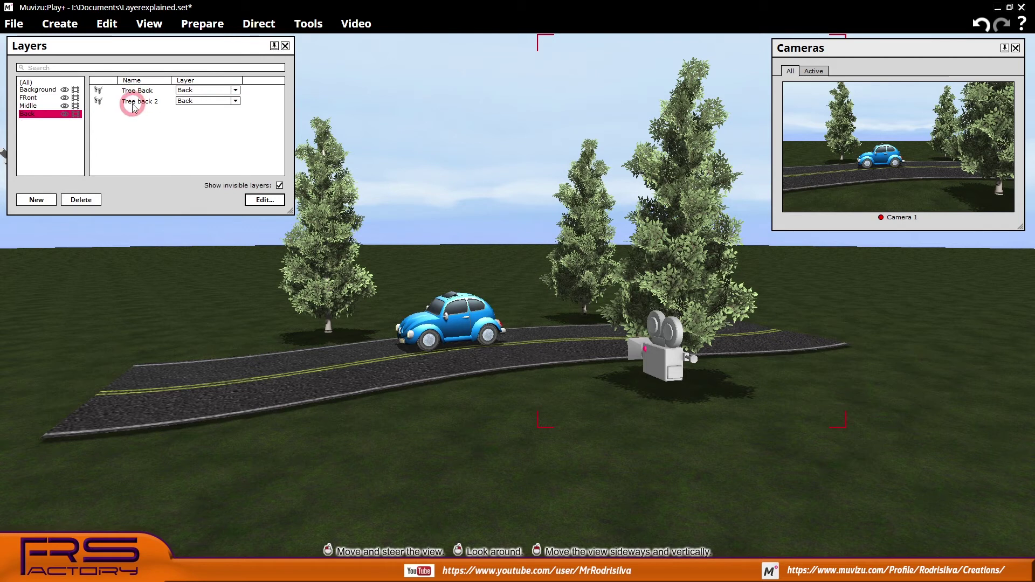
# - Verify each layer's contents, confirming Background is now empty
pyautogui.click(134, 107)
pyautogui.click(28, 106)
pyautogui.click(376, 377)
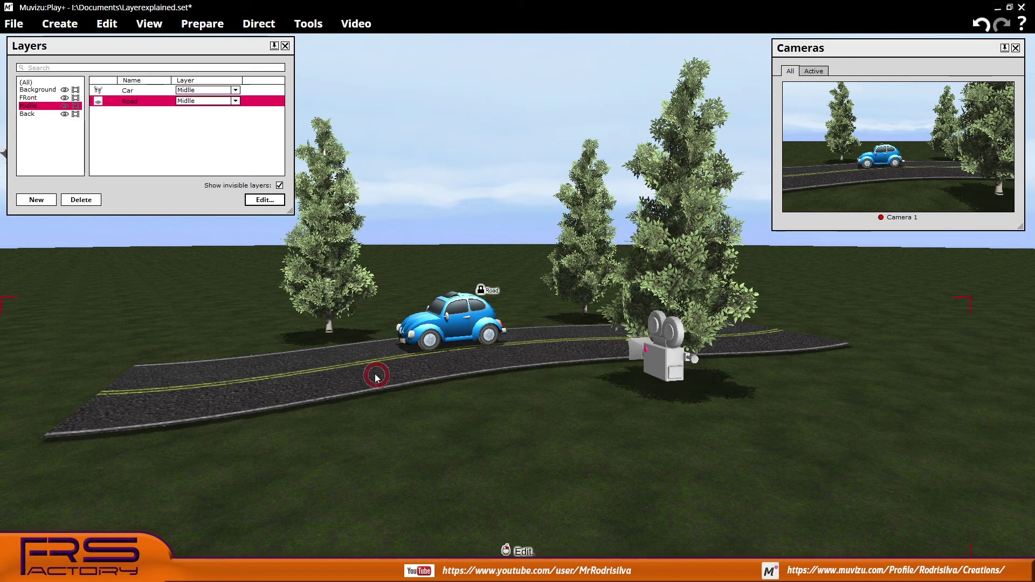
pyautogui.click(28, 97)
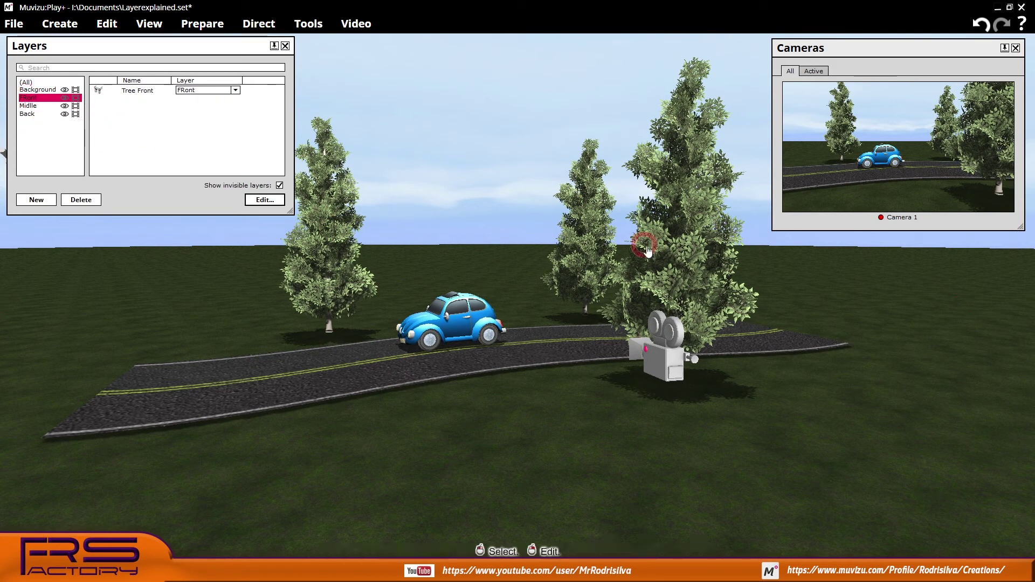
pyautogui.click(37, 89)
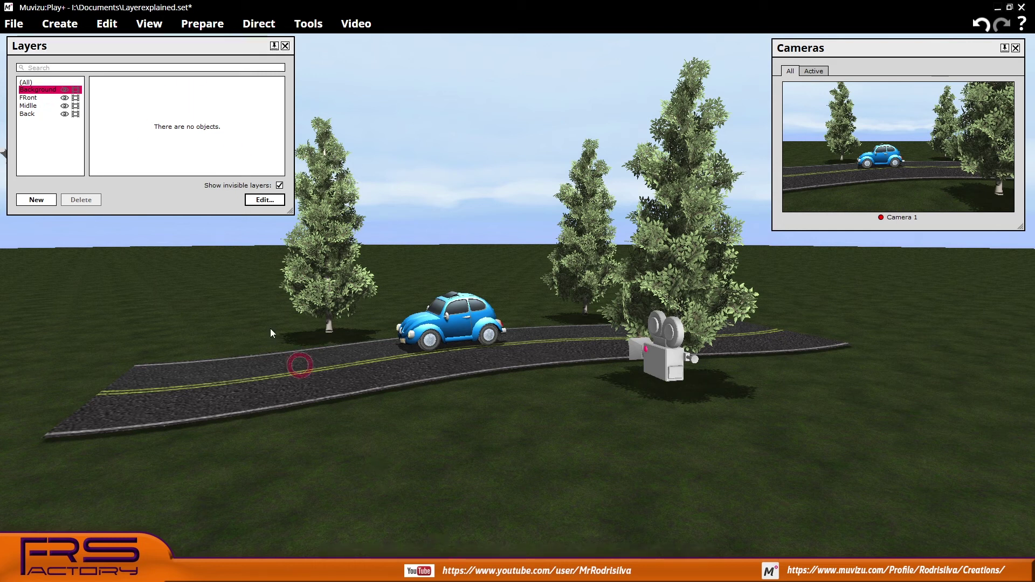
pyautogui.click(38, 98)
pyautogui.click(31, 107)
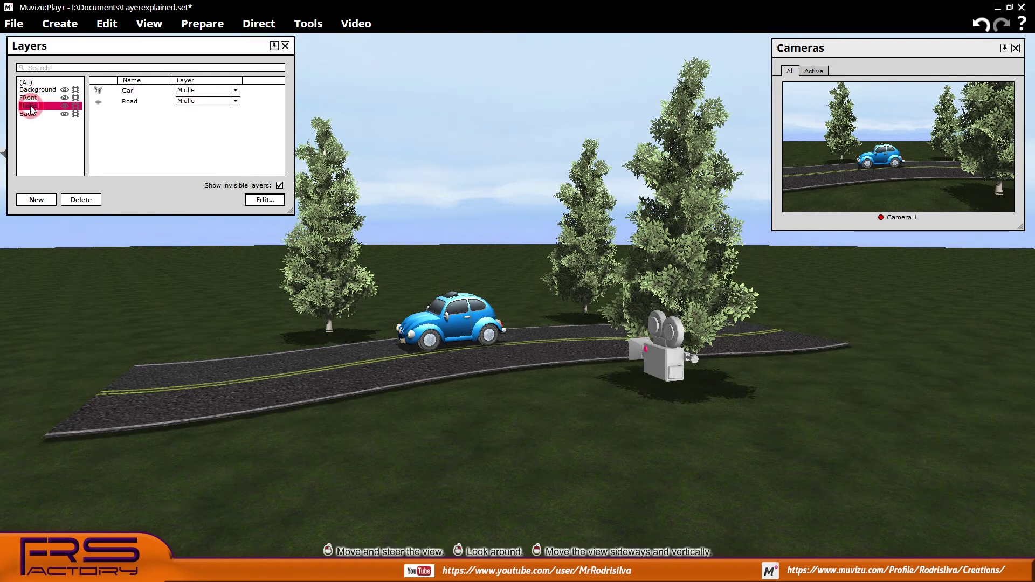
pyautogui.click(28, 115)
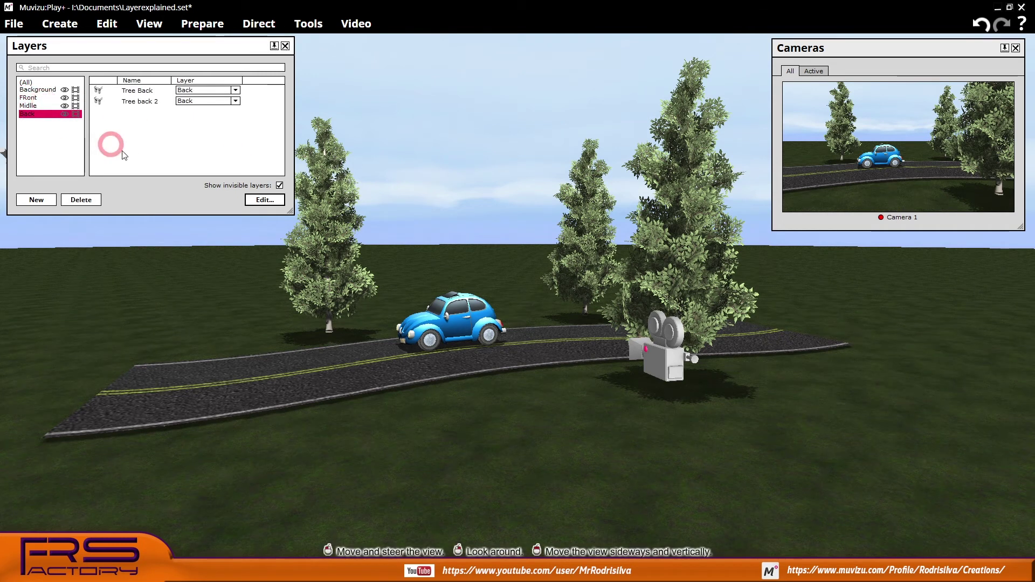
pyautogui.click(355, 25)
# - In the Make video advanced options, keep Image sequence as the output type
pyautogui.click(345, 43)
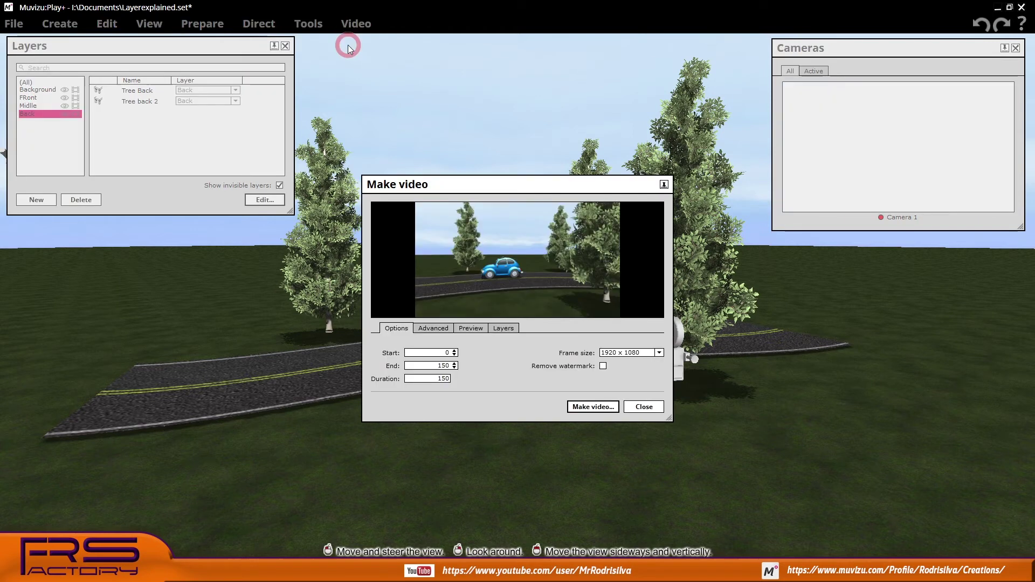
pyautogui.click(515, 228)
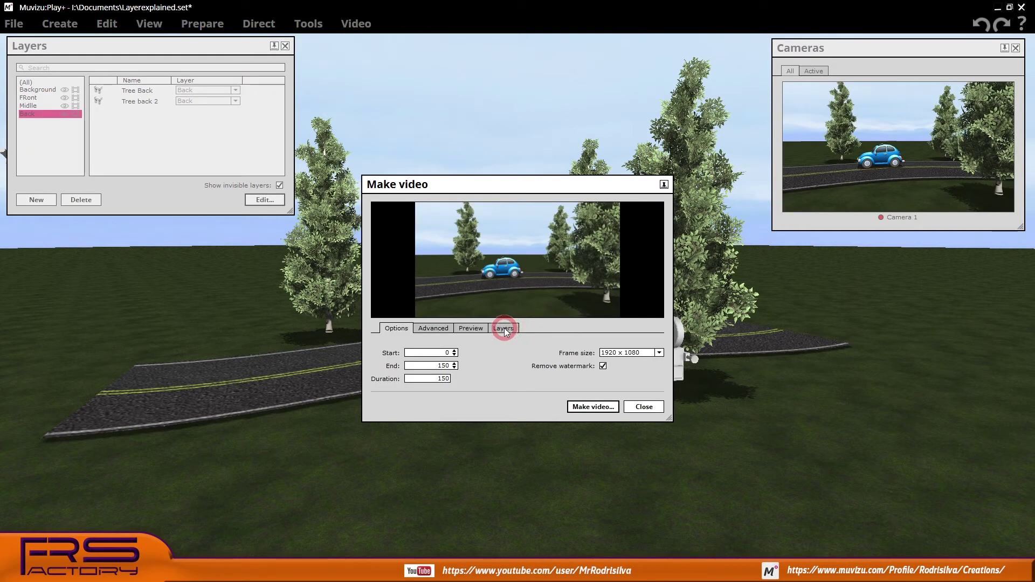
pyautogui.click(438, 330)
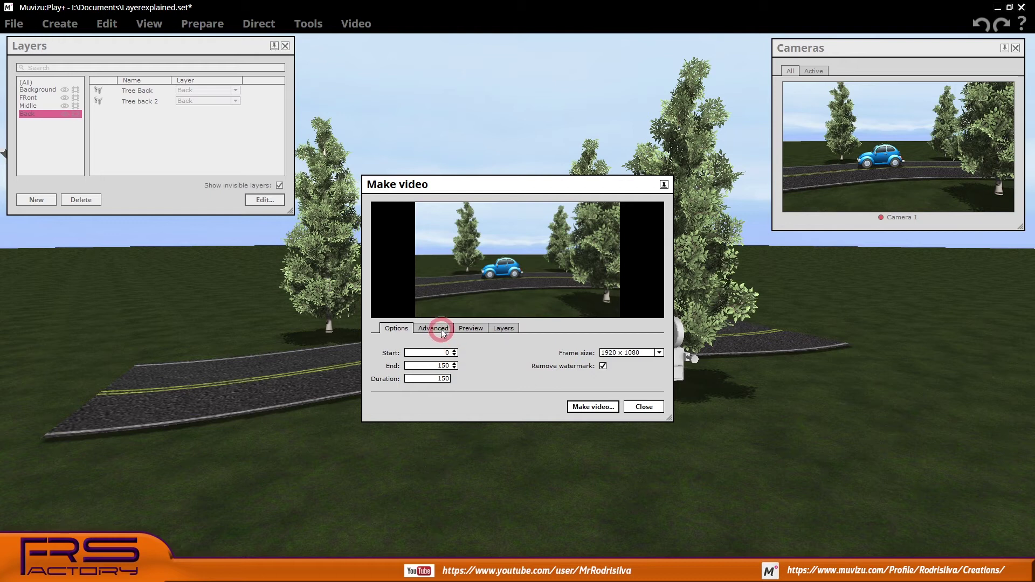
pyautogui.click(476, 343)
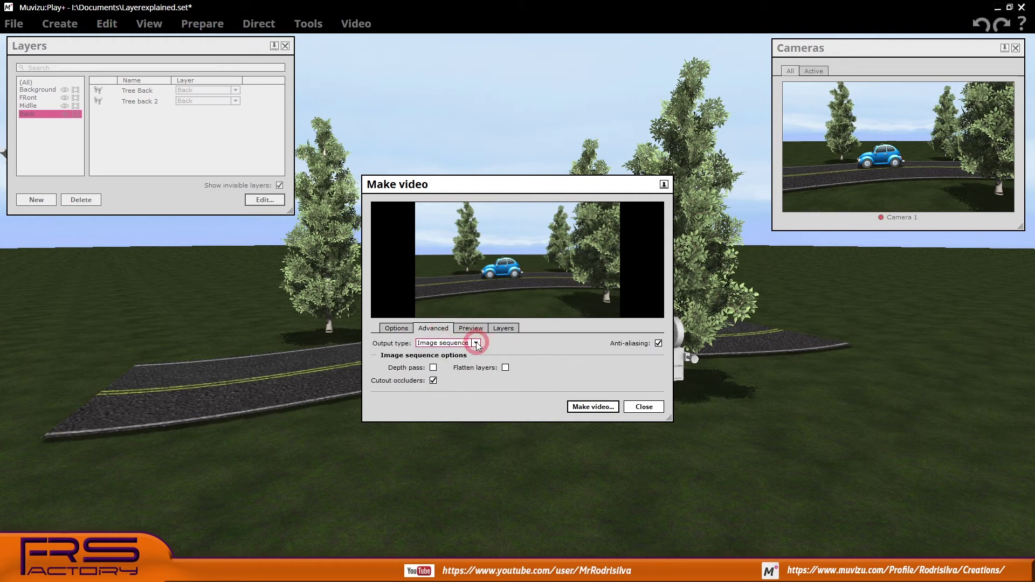
pyautogui.click(477, 344)
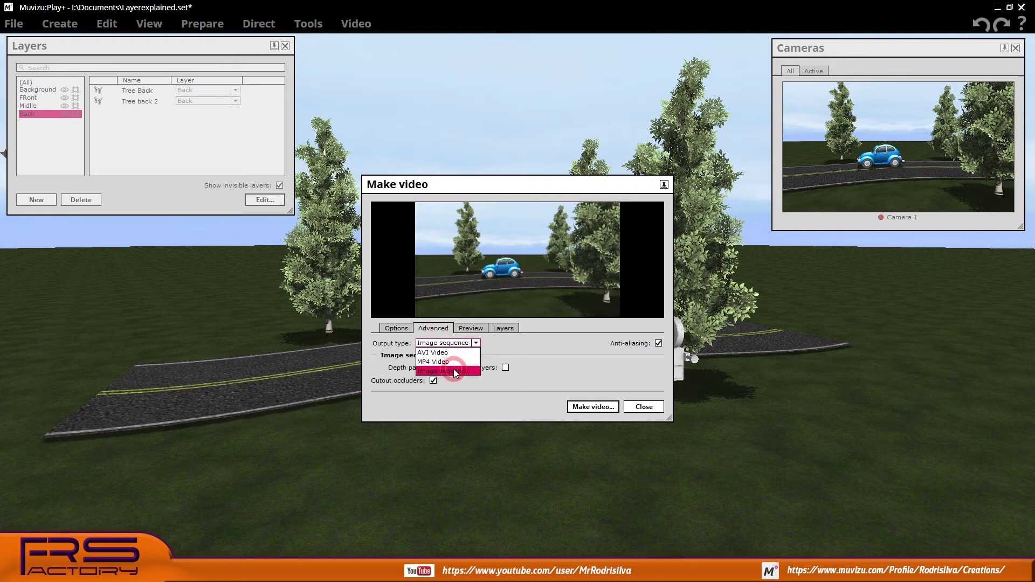
pyautogui.click(478, 344)
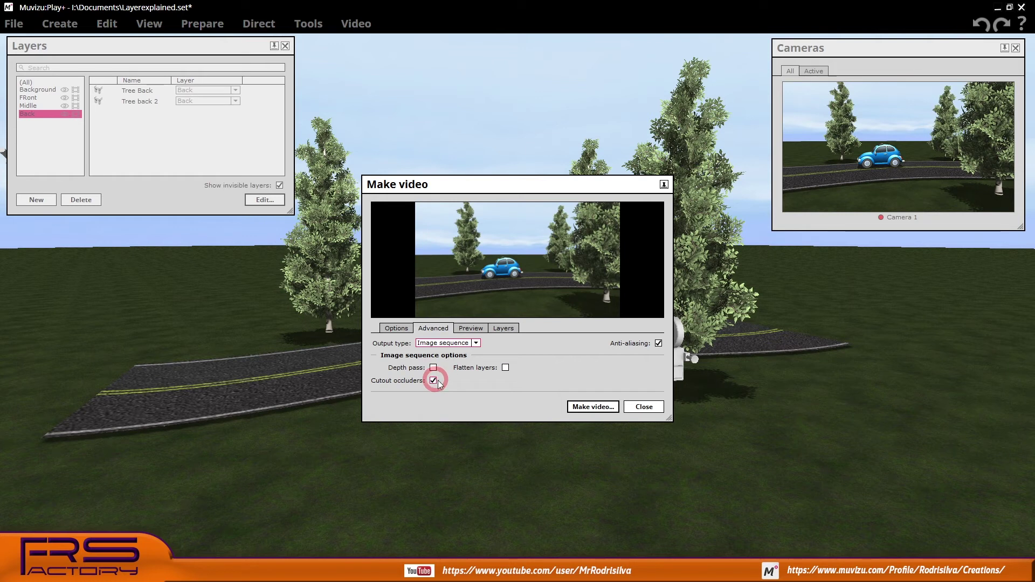
# - Tick all four layers (Background, FRont, Midlle, Back) and start making the video
pyautogui.click(503, 328)
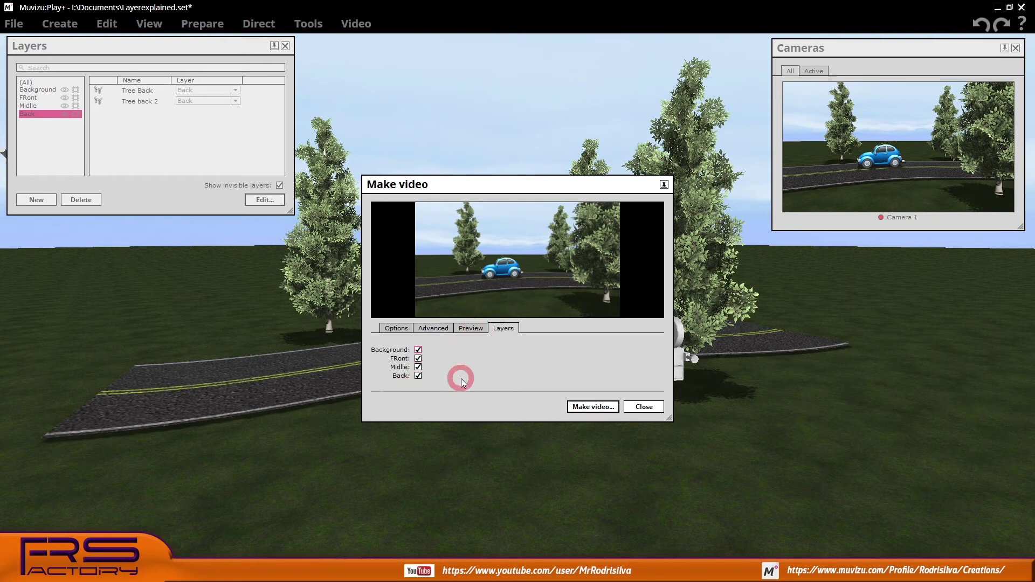
pyautogui.click(418, 349)
pyautogui.click(435, 362)
pyautogui.click(429, 369)
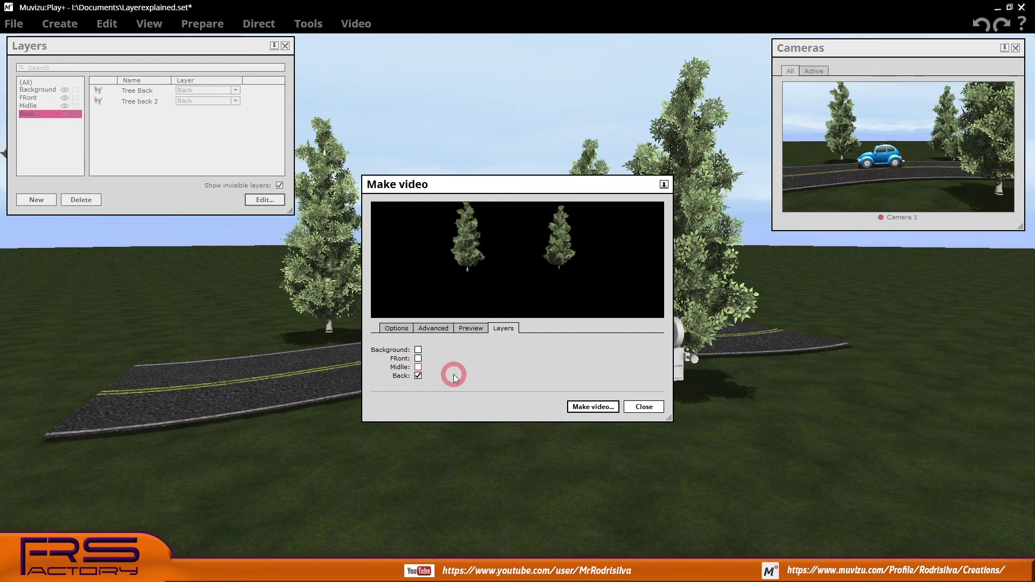
pyautogui.click(454, 376)
pyautogui.click(442, 380)
pyautogui.click(417, 350)
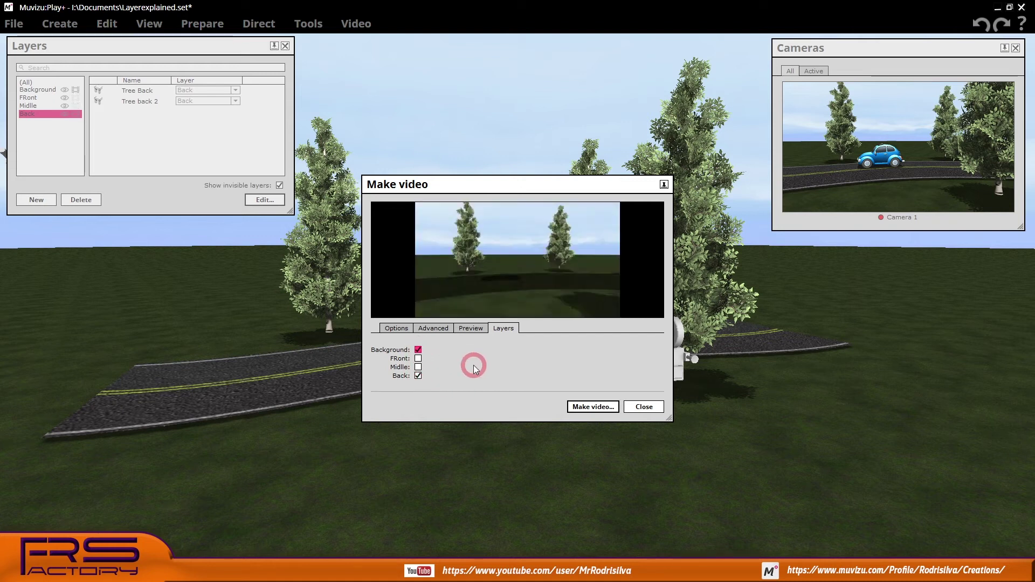
pyautogui.click(418, 358)
pyautogui.click(418, 367)
pyautogui.click(593, 406)
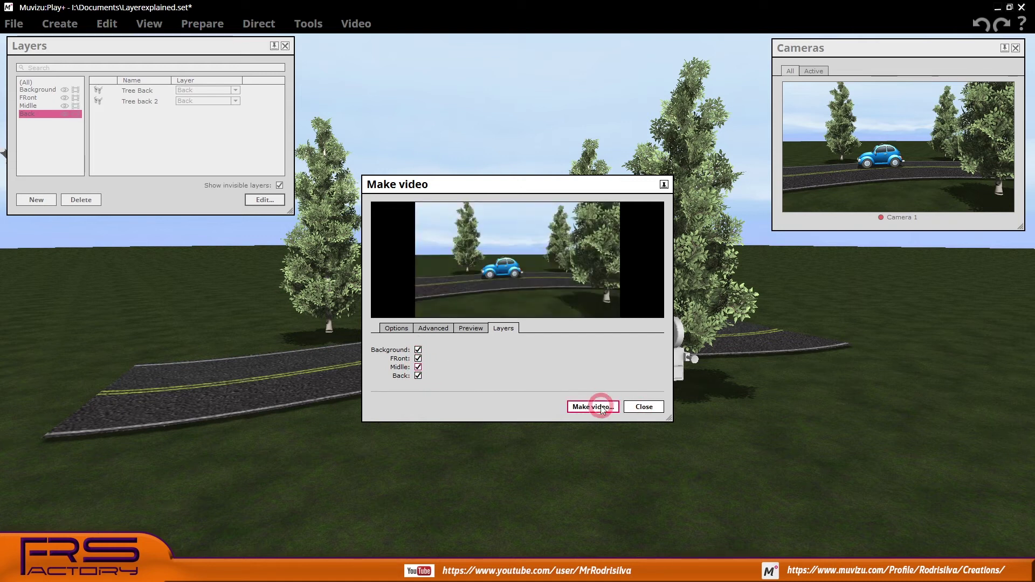
pyautogui.click(426, 405)
# - Browse to Storage_for_SSD > Muvizu Projects > Rendered Scenes > MyScene as the save location
pyautogui.doubleClick(614, 388)
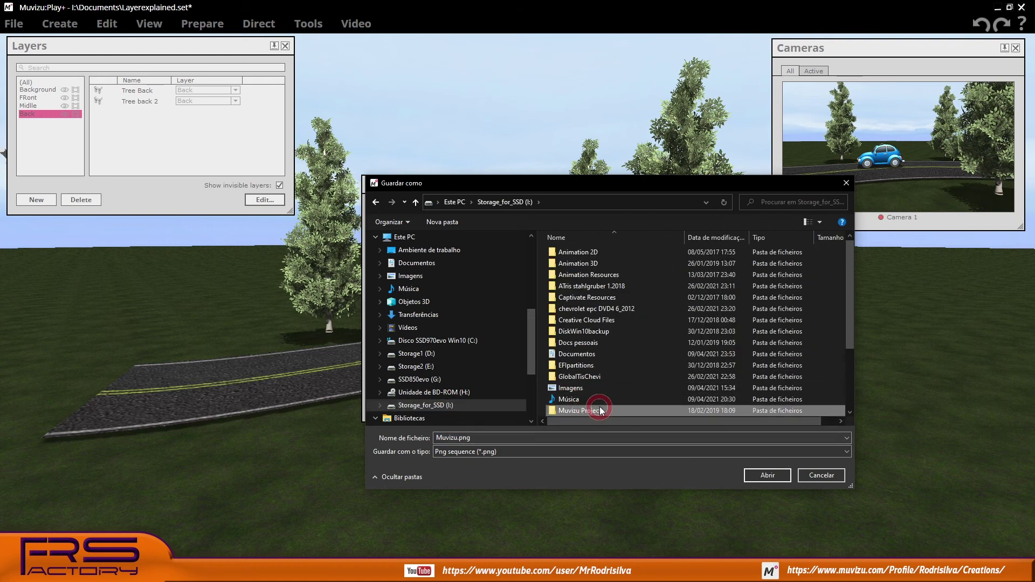
pyautogui.doubleClick(596, 416)
pyautogui.click(565, 253)
pyautogui.click(761, 474)
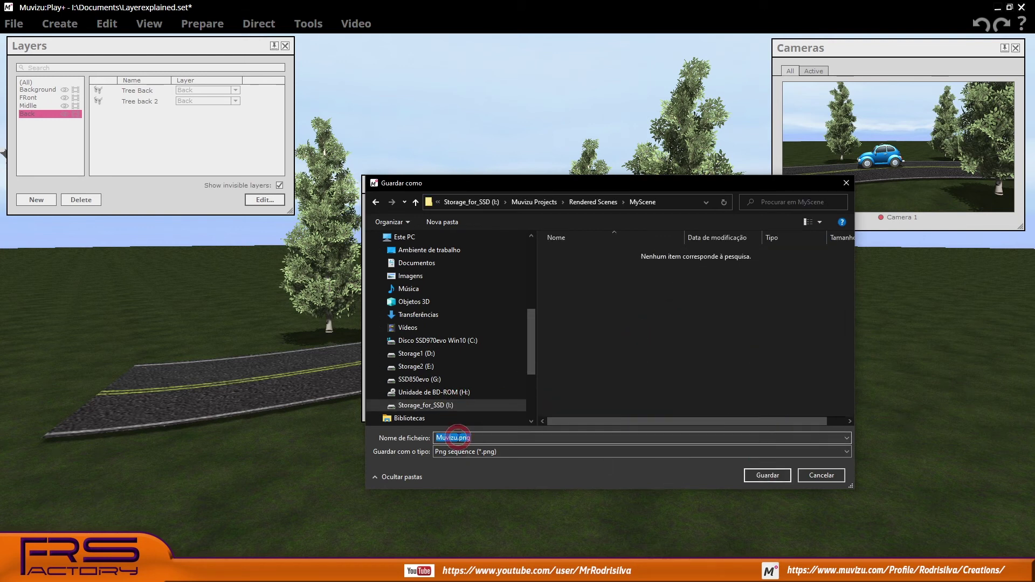
# - Save the render as a Png sequence named Muvizu.png and open the Back frames folder
pyautogui.click(764, 476)
pyautogui.click(846, 438)
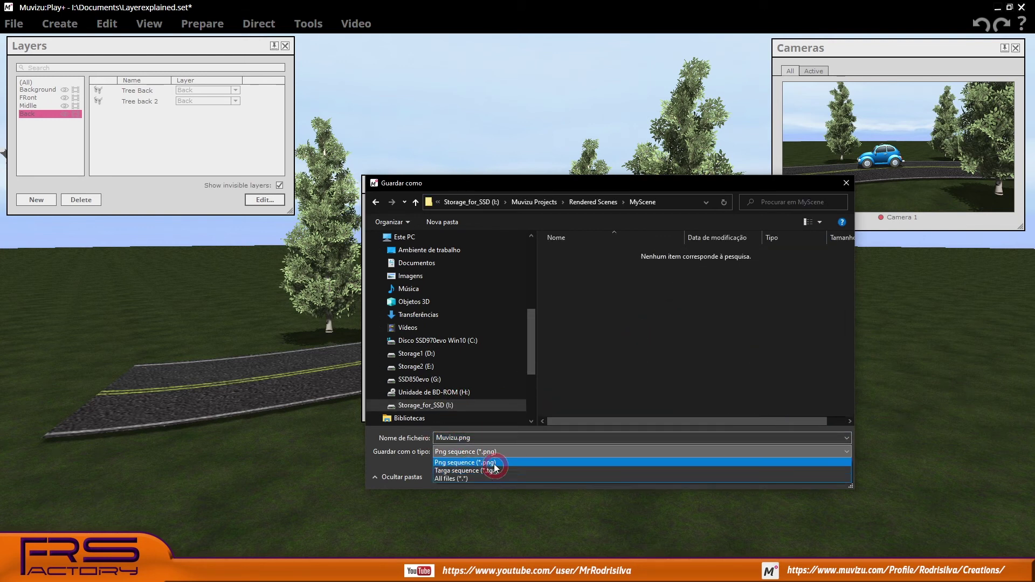
pyautogui.click(846, 451)
pyautogui.click(778, 480)
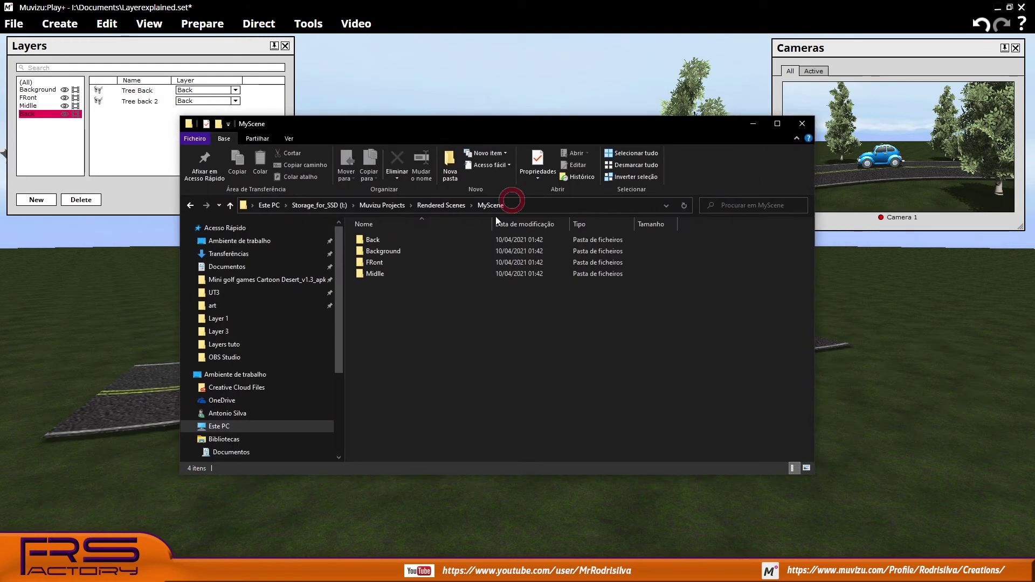
pyautogui.doubleClick(372, 239)
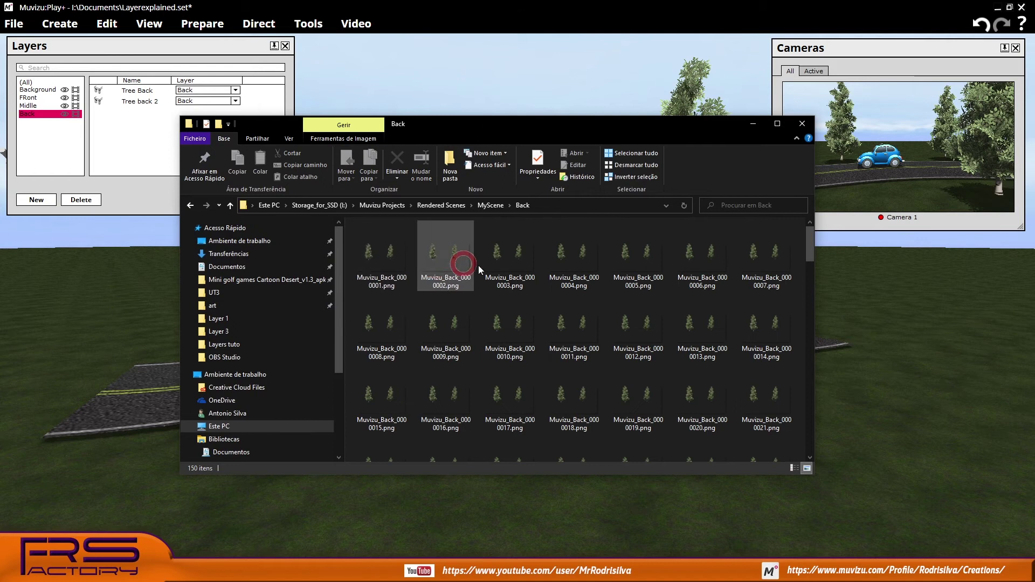
# - Scroll the Back frames, then open the Background, FRont and Midlle folders in turn from MyScene
pyautogui.moveTo(810, 237); pyautogui.dragTo(803, 481)
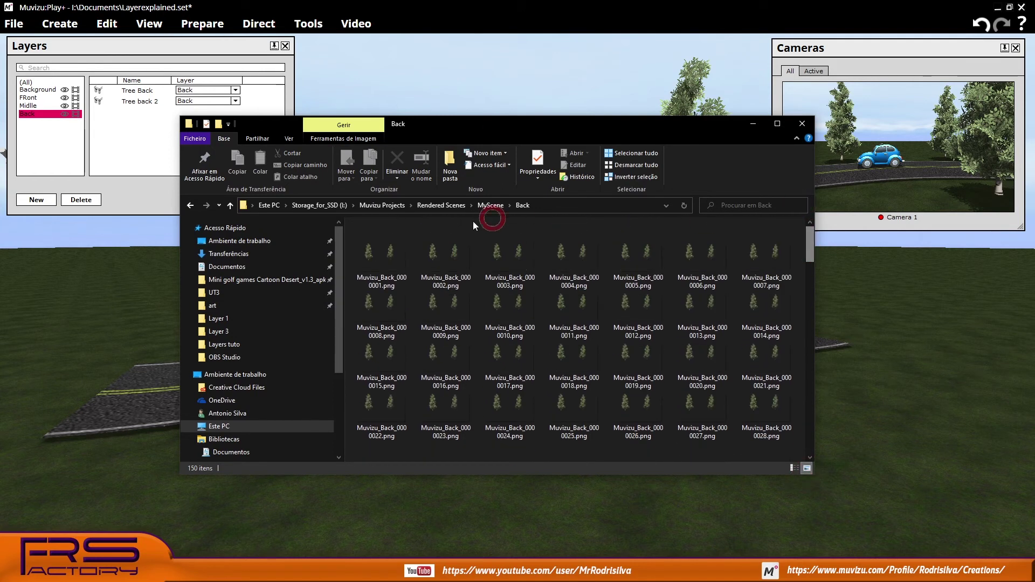
pyautogui.click(488, 206)
pyautogui.doubleClick(384, 251)
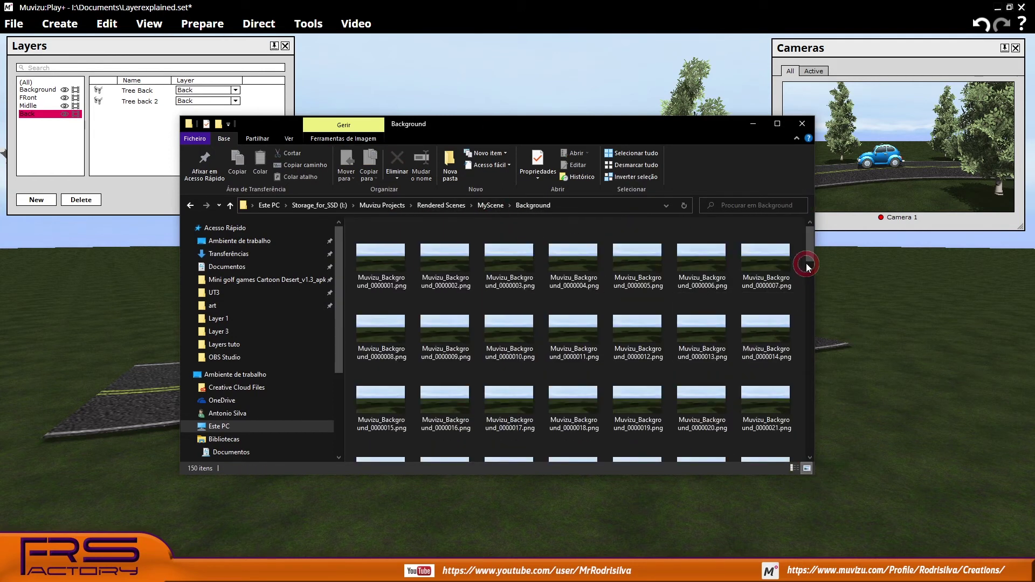
pyautogui.click(484, 205)
pyautogui.doubleClick(405, 264)
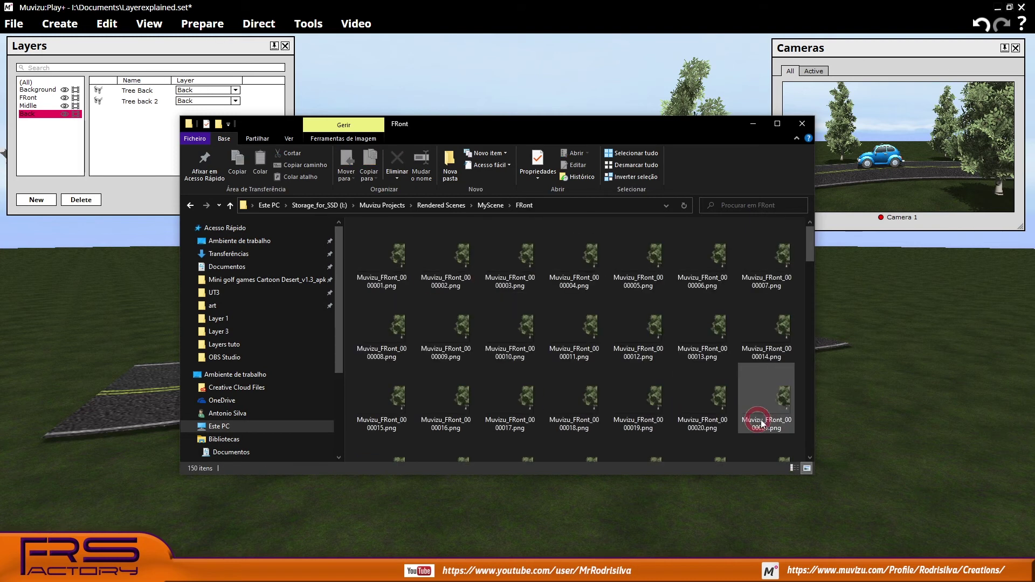
pyautogui.click(501, 205)
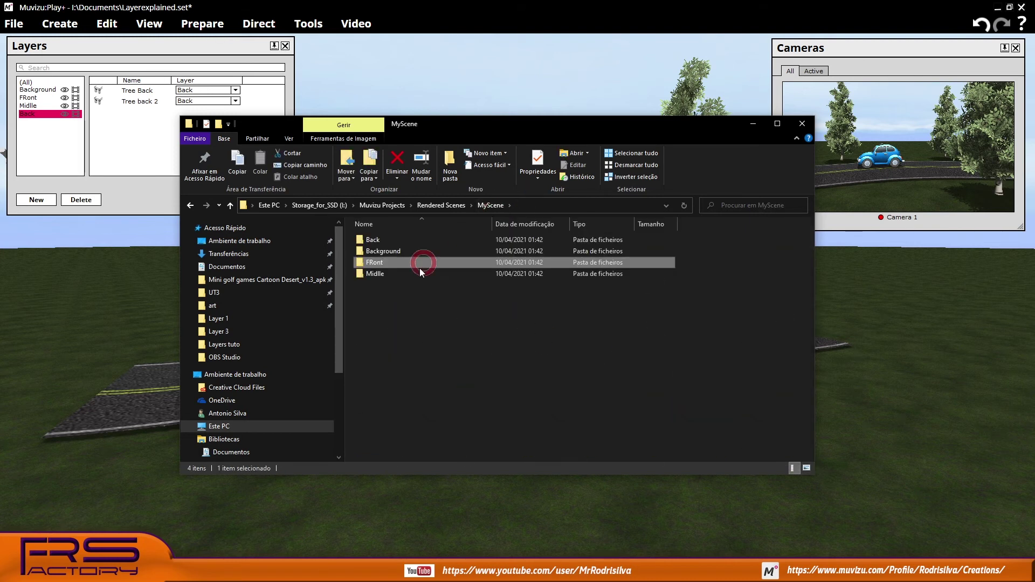
pyautogui.doubleClick(388, 277)
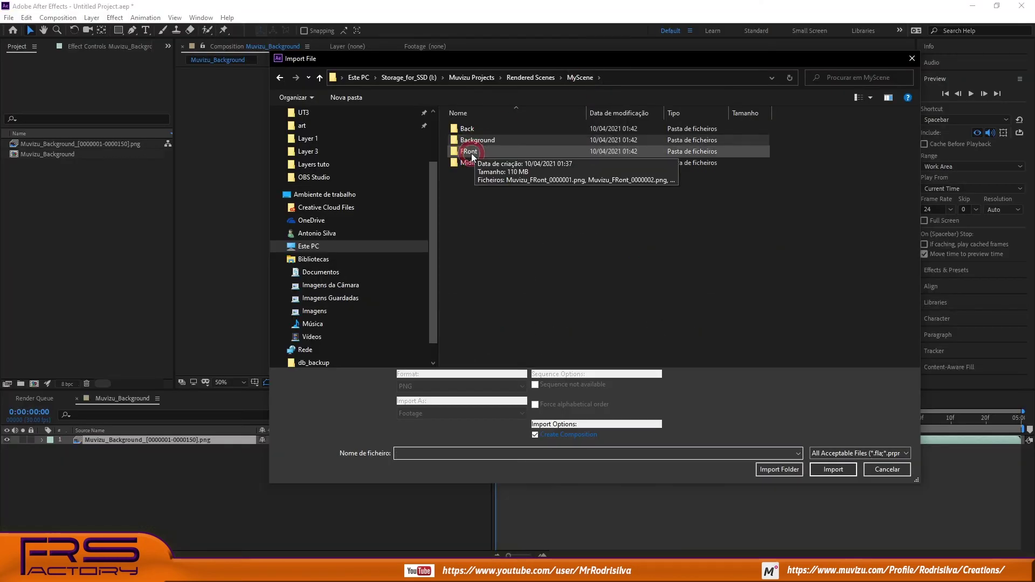
# - Import the FRont PNG sequence from frame 0000001 and scrub its composition
pyautogui.doubleClick(471, 152)
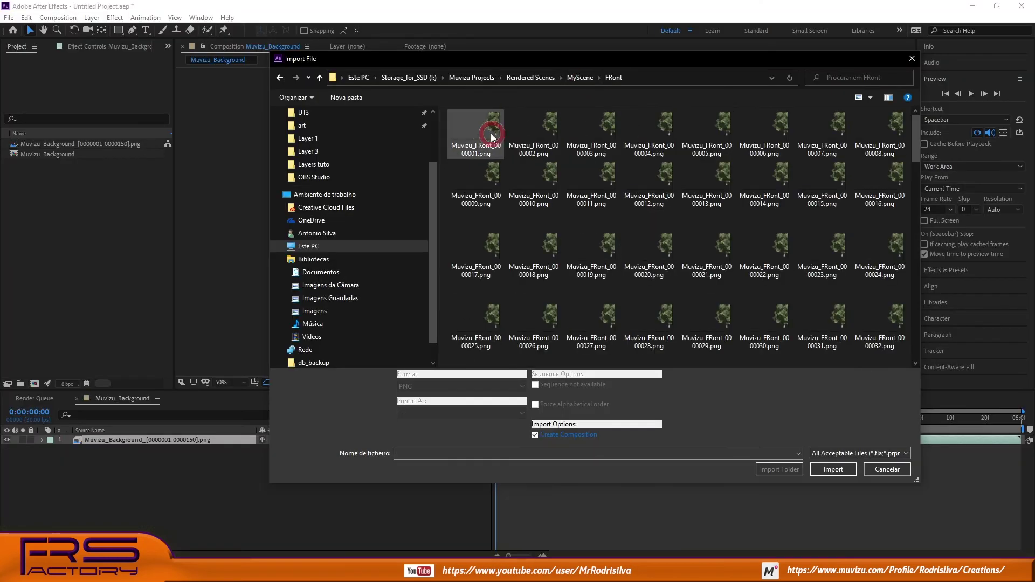
pyautogui.click(483, 132)
pyautogui.click(821, 463)
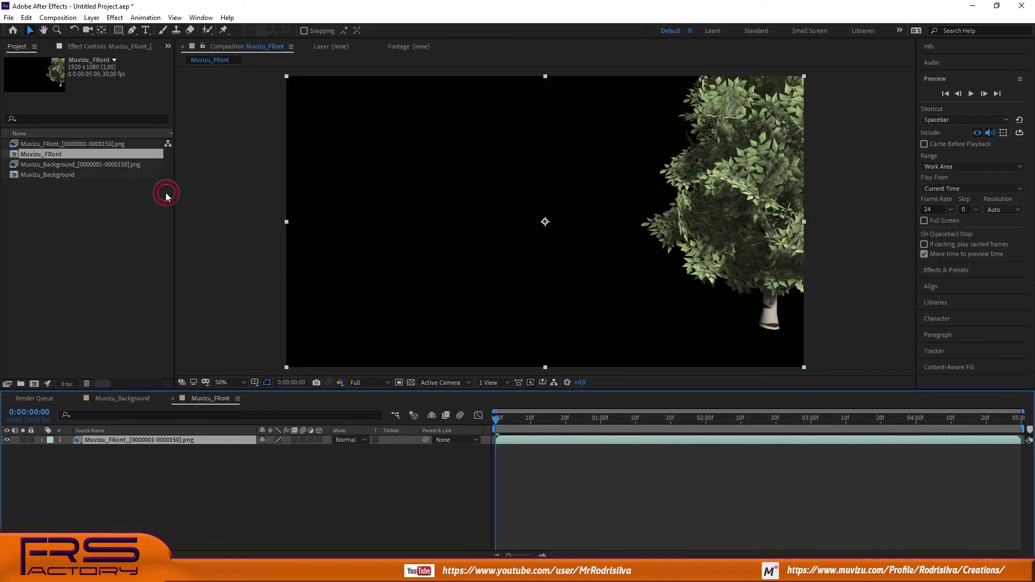
pyautogui.moveTo(502, 424); pyautogui.dragTo(381, 423)
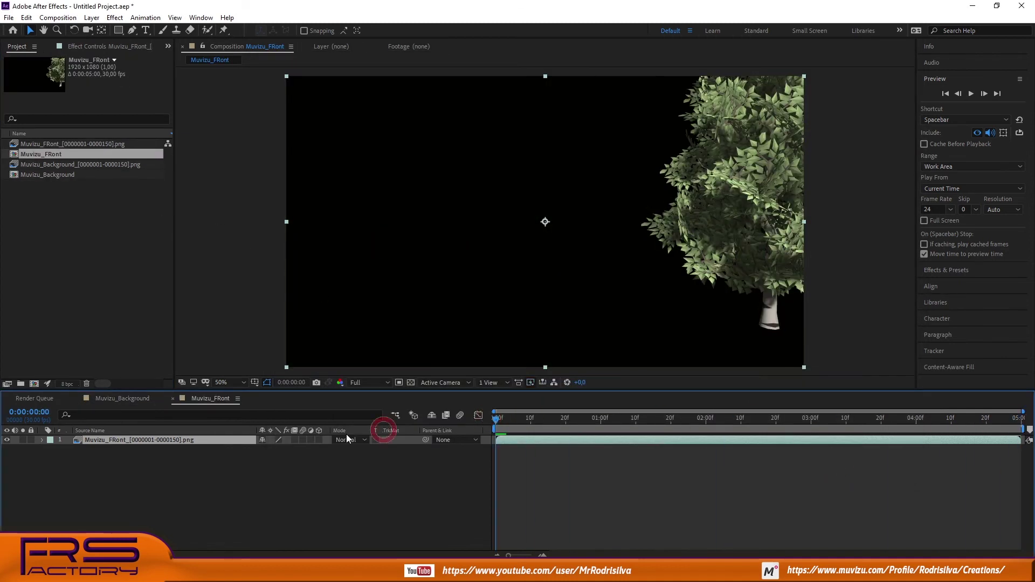
# - Import the Midlle PNG sequence from its first frame into the project
pyautogui.rightClick(27, 206)
pyautogui.moveTo(97, 261)
pyautogui.click(199, 273)
pyautogui.click(581, 77)
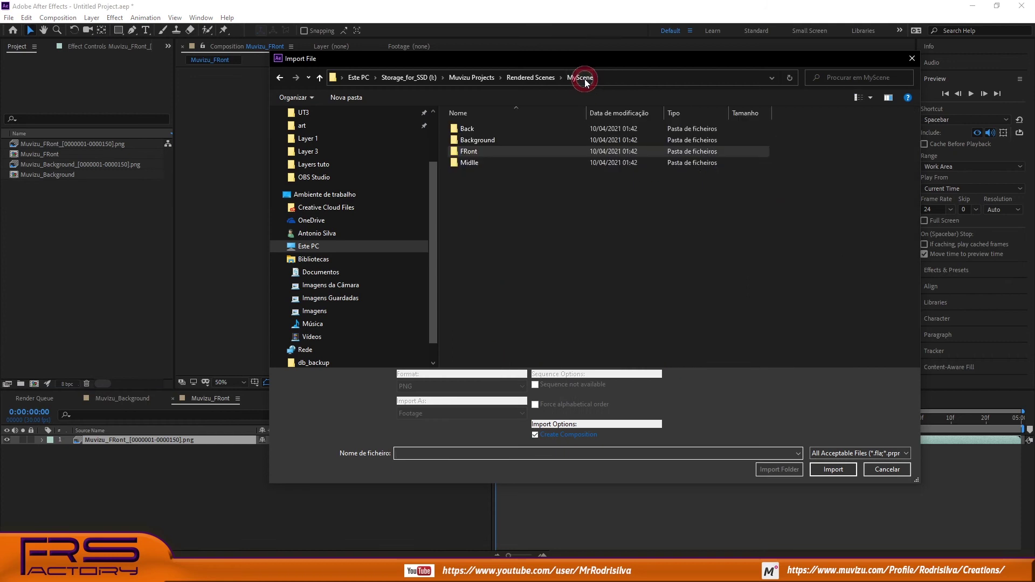
pyautogui.doubleClick(496, 169)
pyautogui.click(475, 135)
pyautogui.click(833, 469)
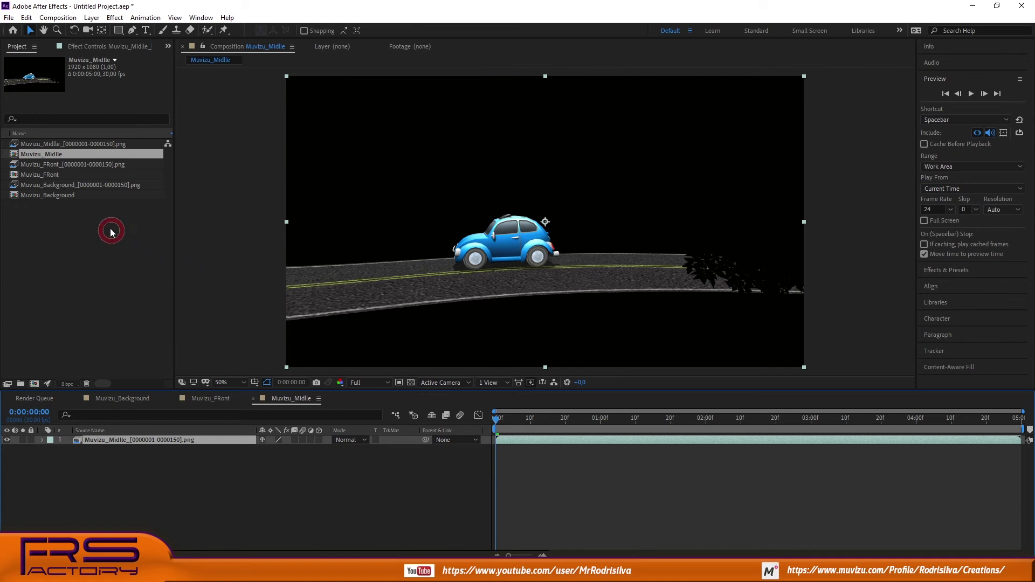
# - Import the Back PNG sequence, then return to the Muvizu_Background composition
pyautogui.rightClick(48, 224)
pyautogui.moveTo(135, 278)
pyautogui.click(211, 279)
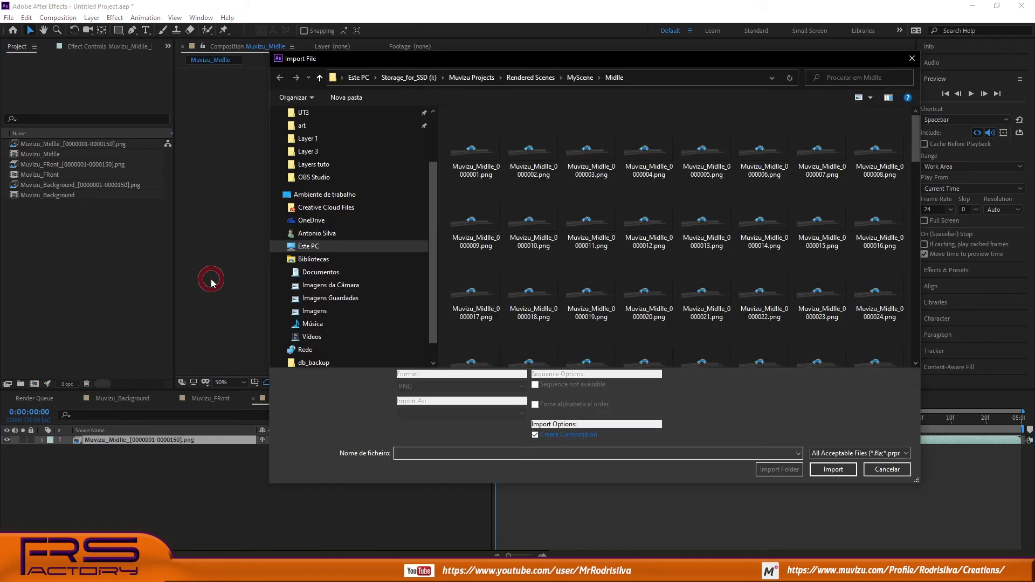
pyautogui.click(580, 77)
pyautogui.click(467, 129)
pyautogui.click(833, 469)
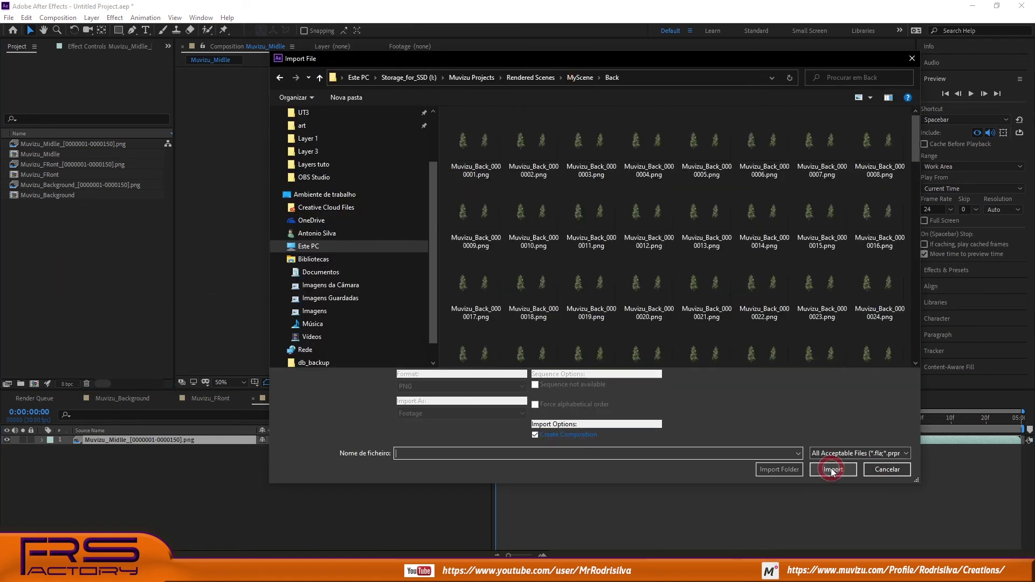
pyautogui.click(832, 469)
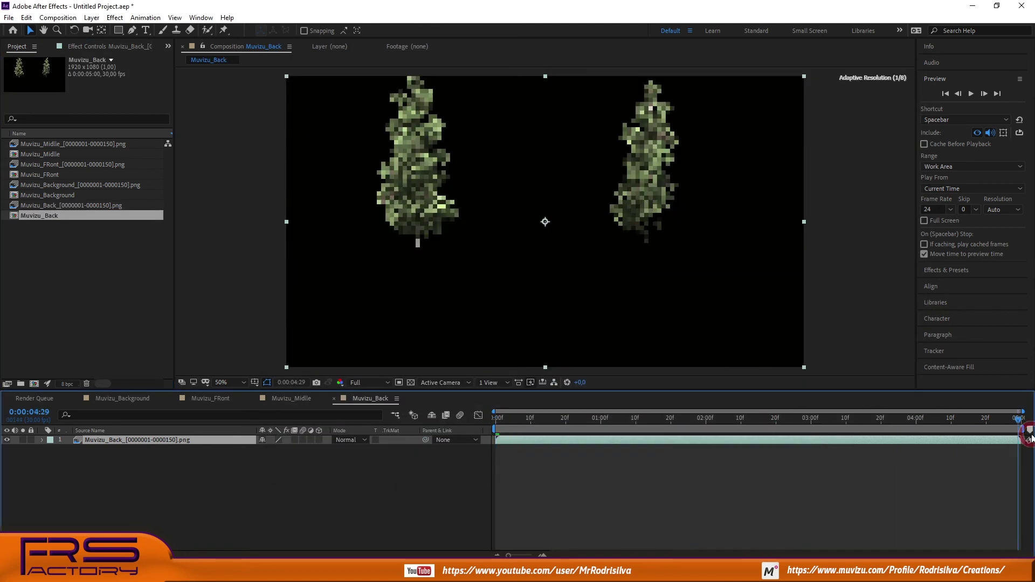
pyautogui.click(536, 384)
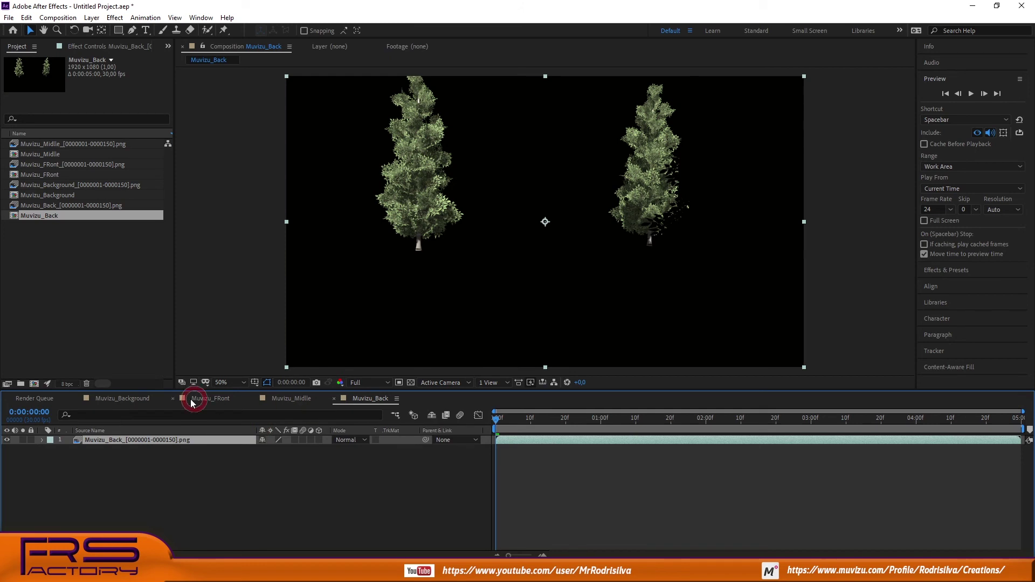
pyautogui.click(124, 405)
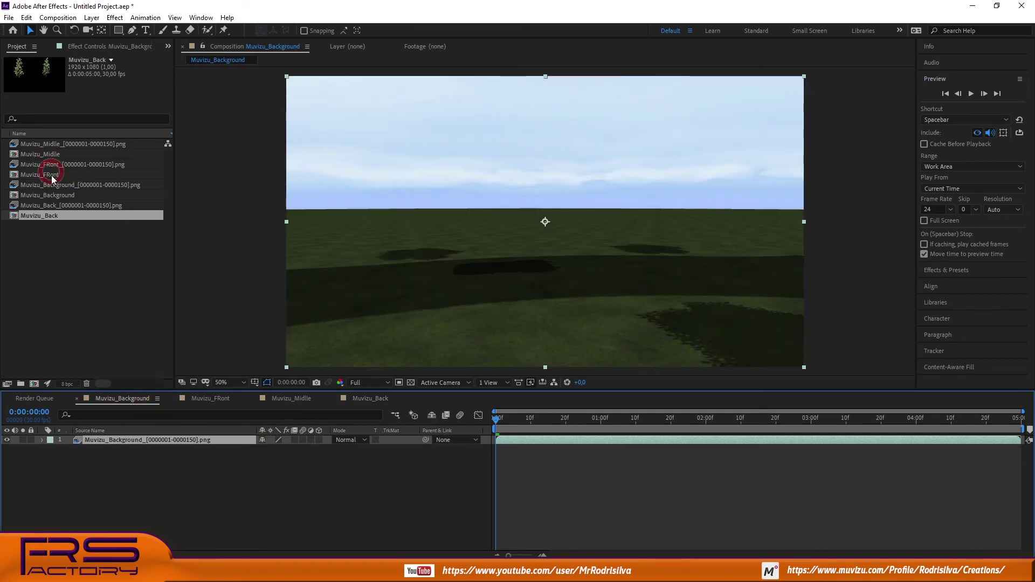
# - Stack Muvizu_Back, Muvizu_Midlle and the FRont footage above the background in the Muvizu_Background timeline
pyautogui.moveTo(41, 218); pyautogui.dragTo(201, 441)
pyautogui.moveTo(44, 155); pyautogui.dragTo(102, 439)
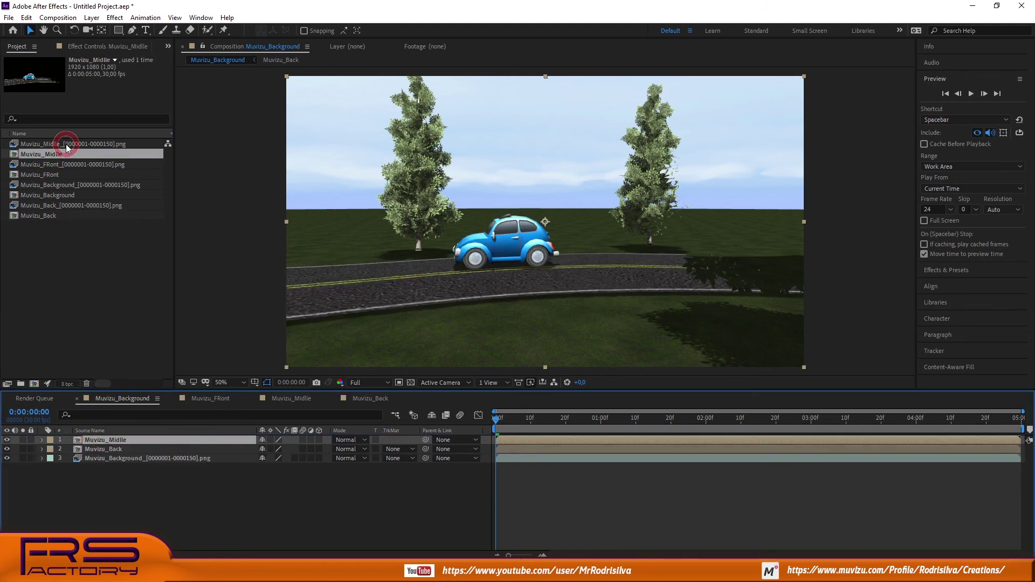
pyautogui.moveTo(59, 164); pyautogui.dragTo(119, 441)
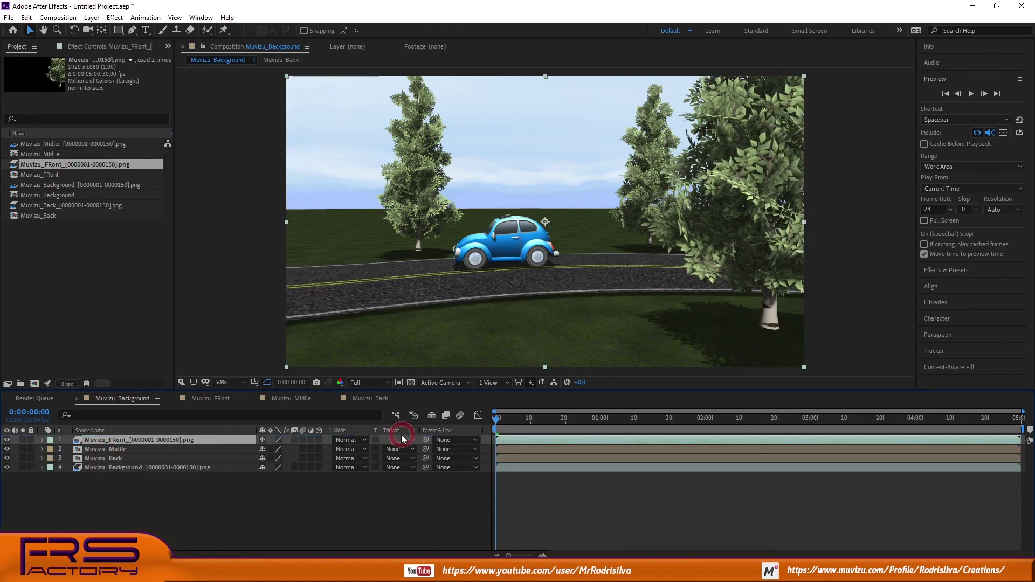
pyautogui.click(7, 441)
pyautogui.click(7, 441)
pyautogui.click(8, 440)
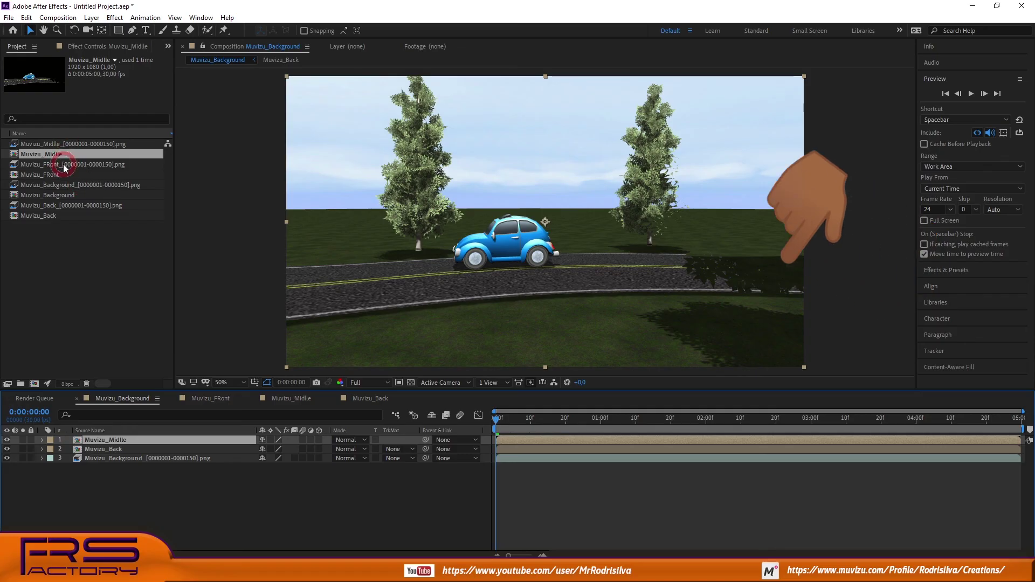
pyautogui.moveTo(64, 168); pyautogui.dragTo(116, 434)
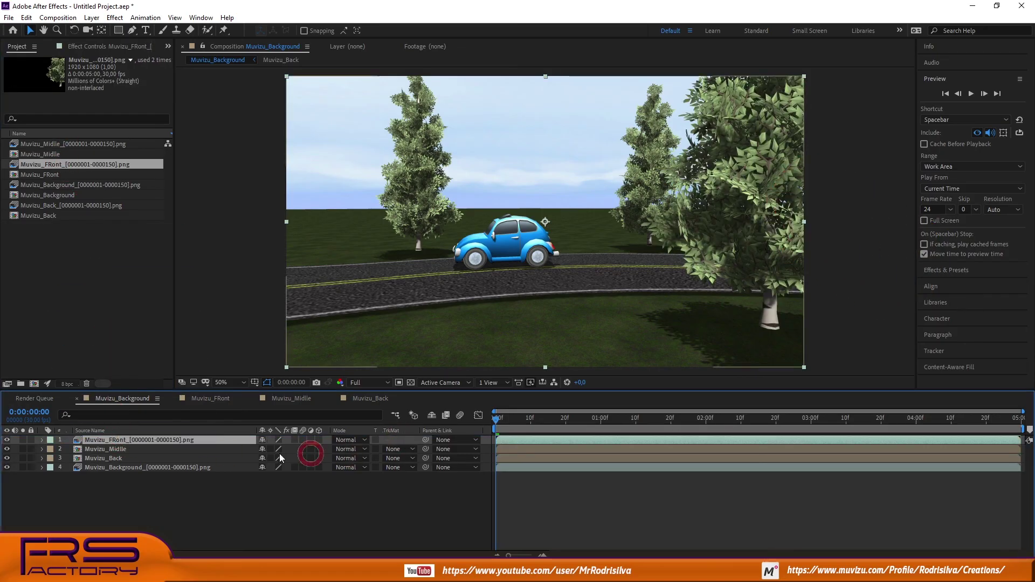
pyautogui.click(505, 369)
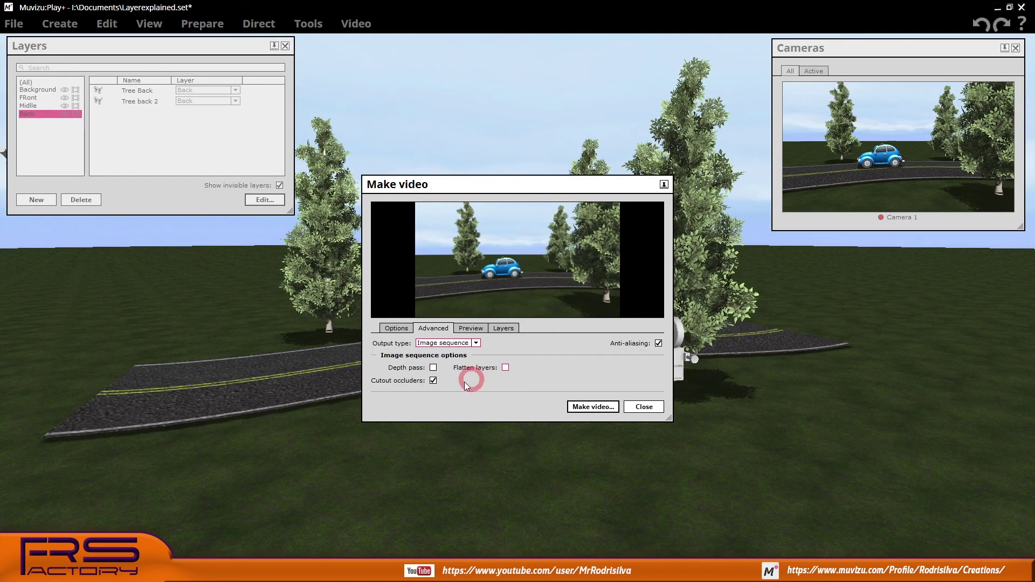